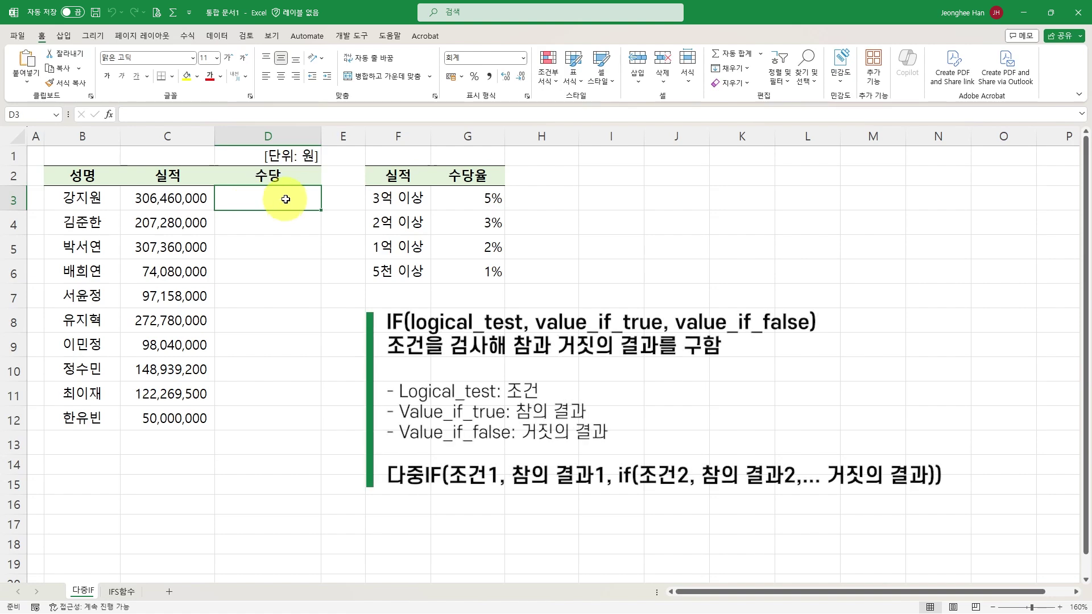
Step: Begin an IF formula in D3 that returns C3*5% when C3>=300000000, leaving the false result open
type("=")
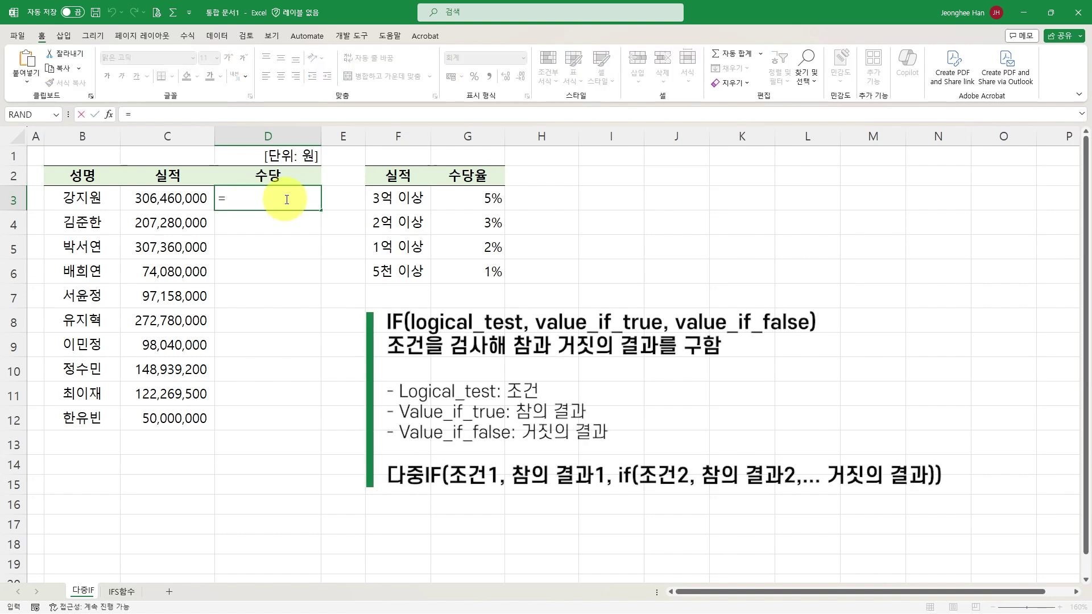
type("if")
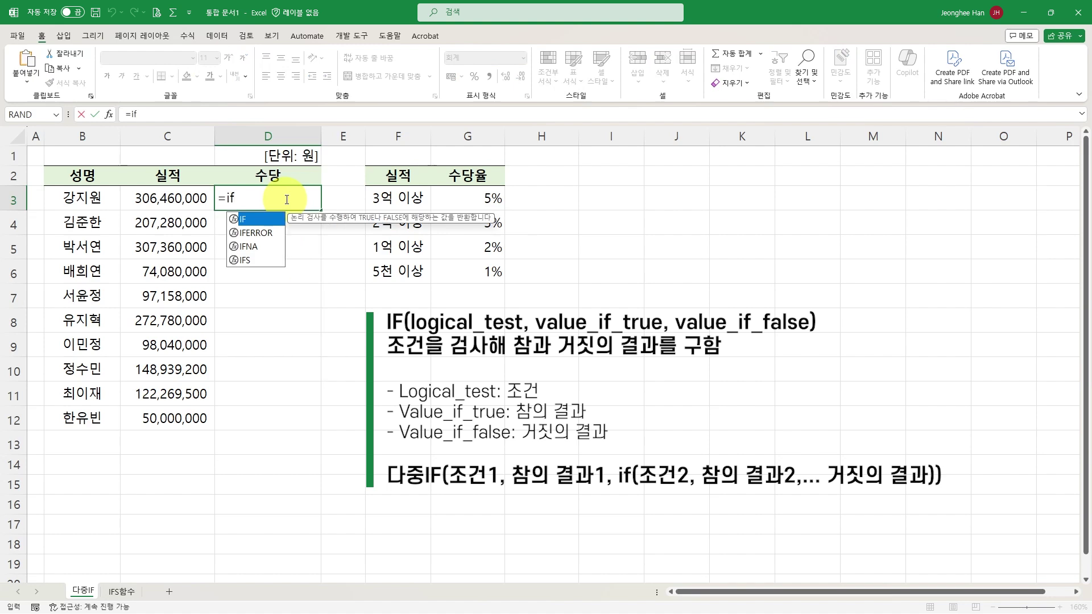
key("Tab")
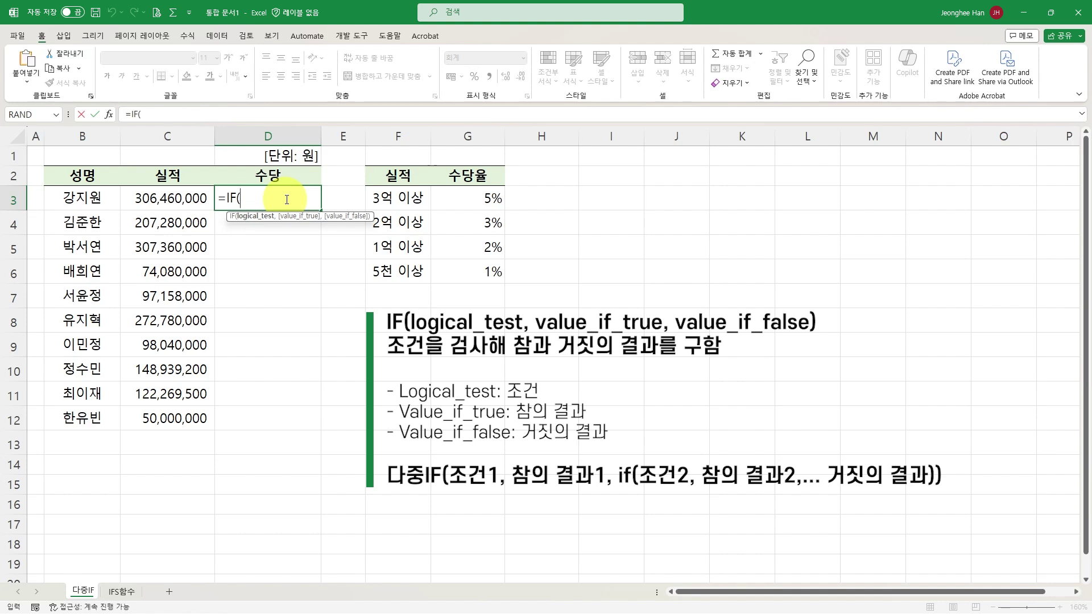
left_click(171, 201)
type(">=")
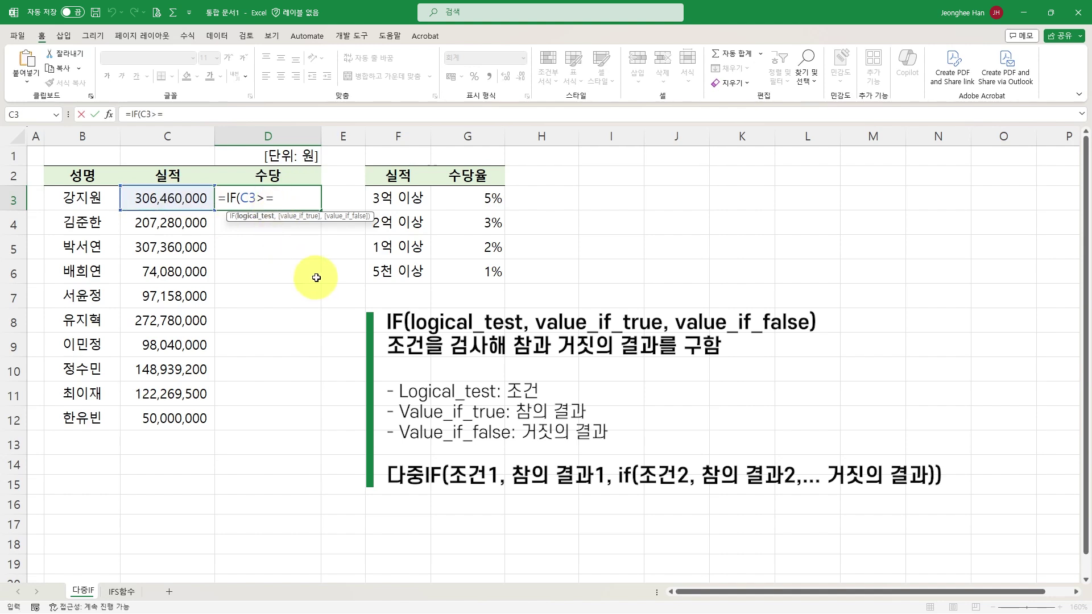
type("300000000,")
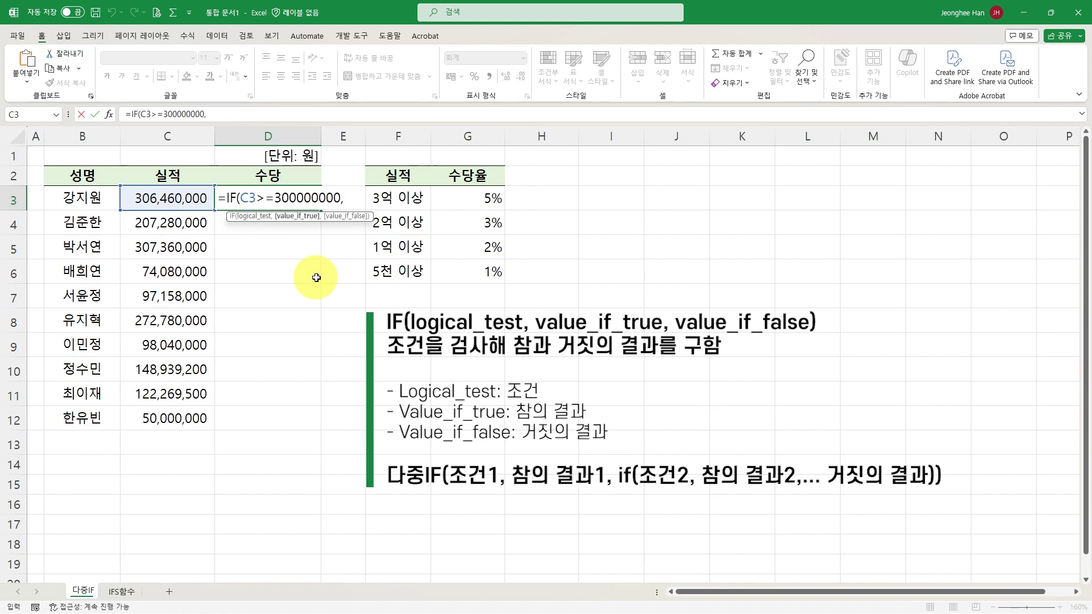
left_click(180, 204)
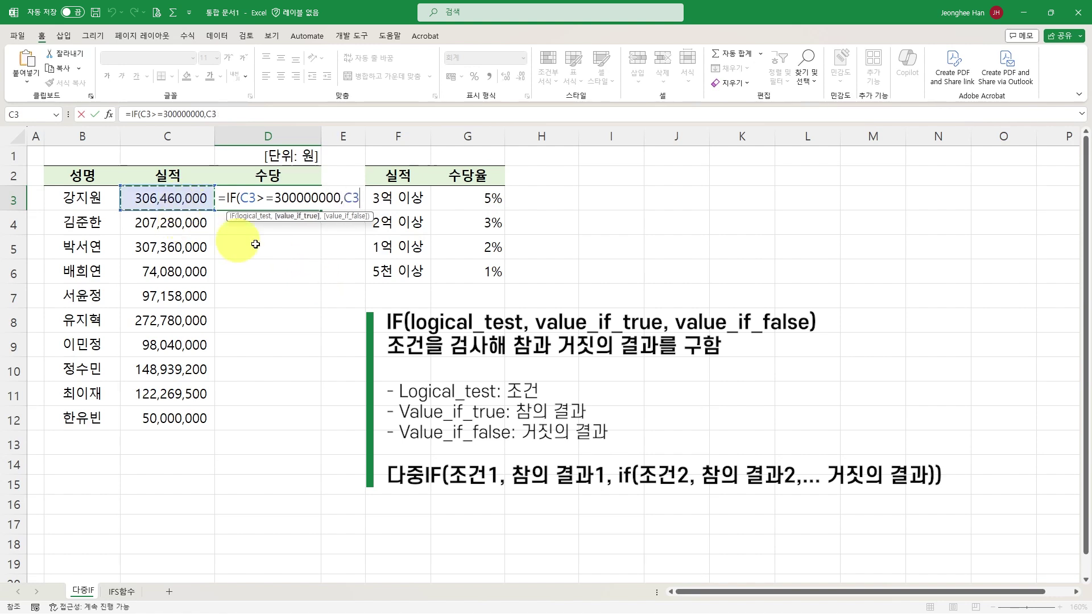
type("*5")
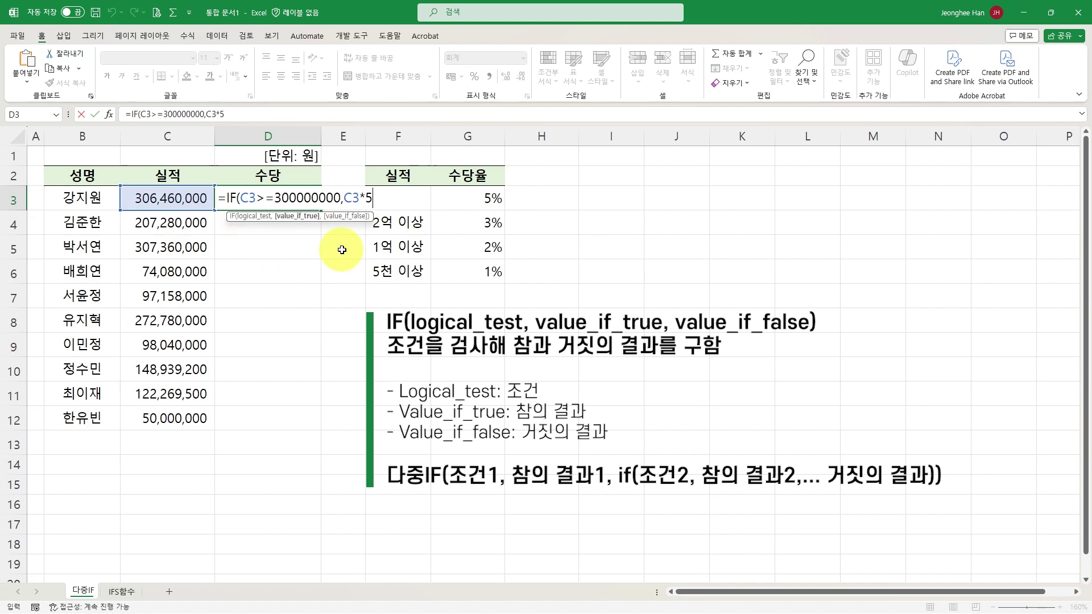
type("%,")
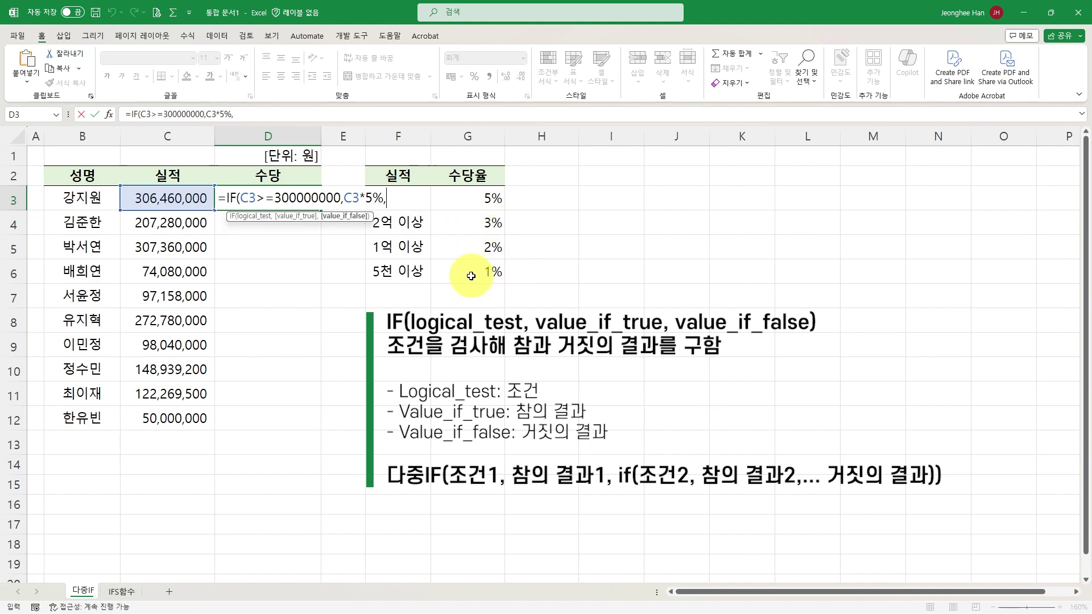
Step: Nest a second IF as the false result, returning C3*3% when C3>=200000000
type("i")
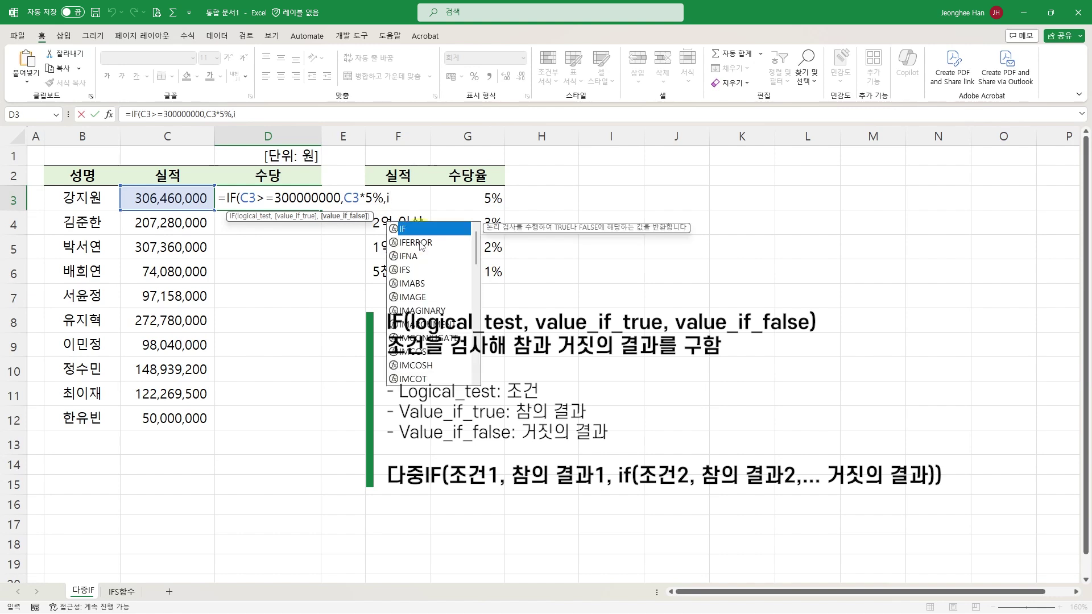
type("f")
key("Tab")
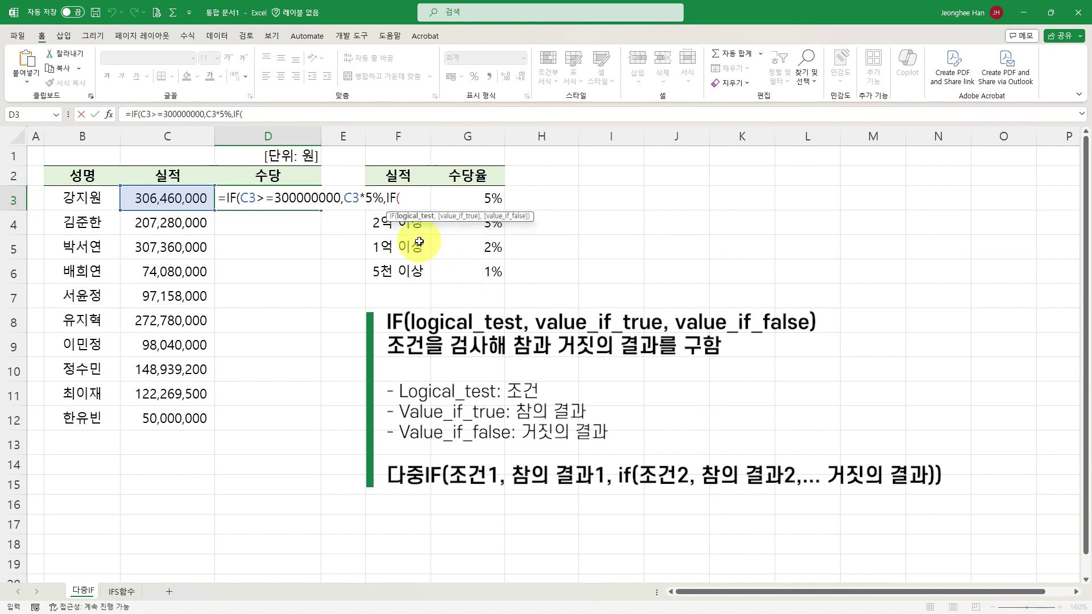
left_click(170, 198)
type(">=20")
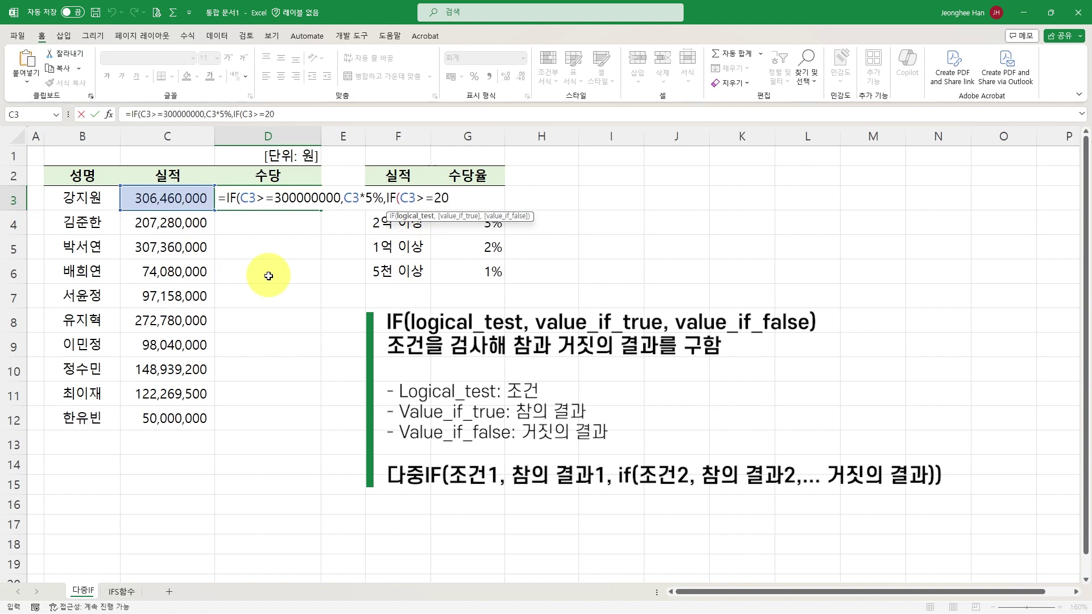
type("0000000,")
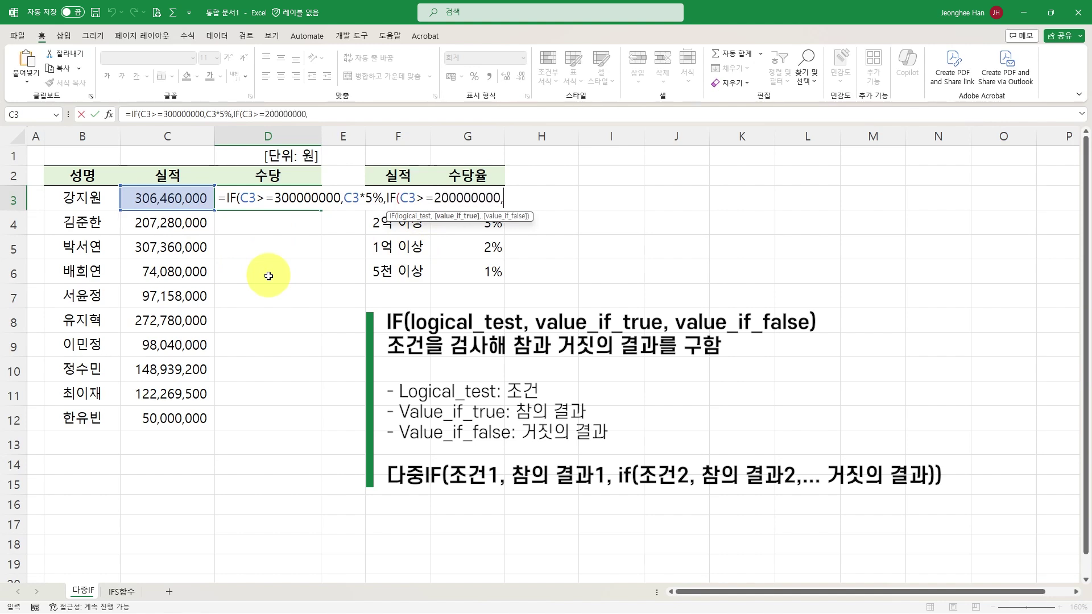
left_click(167, 198)
type("*")
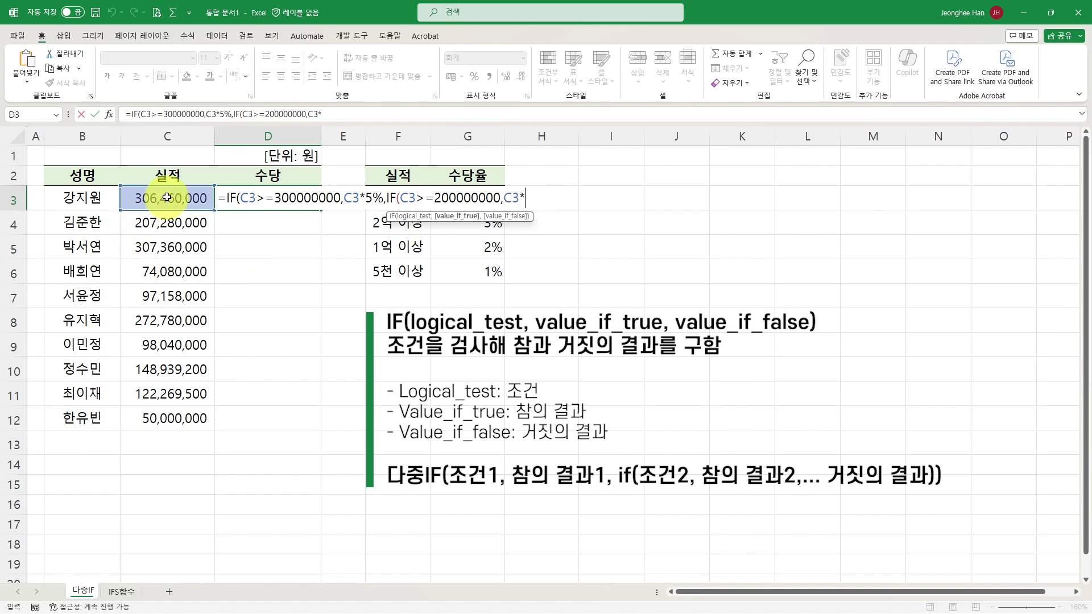
type("3%,")
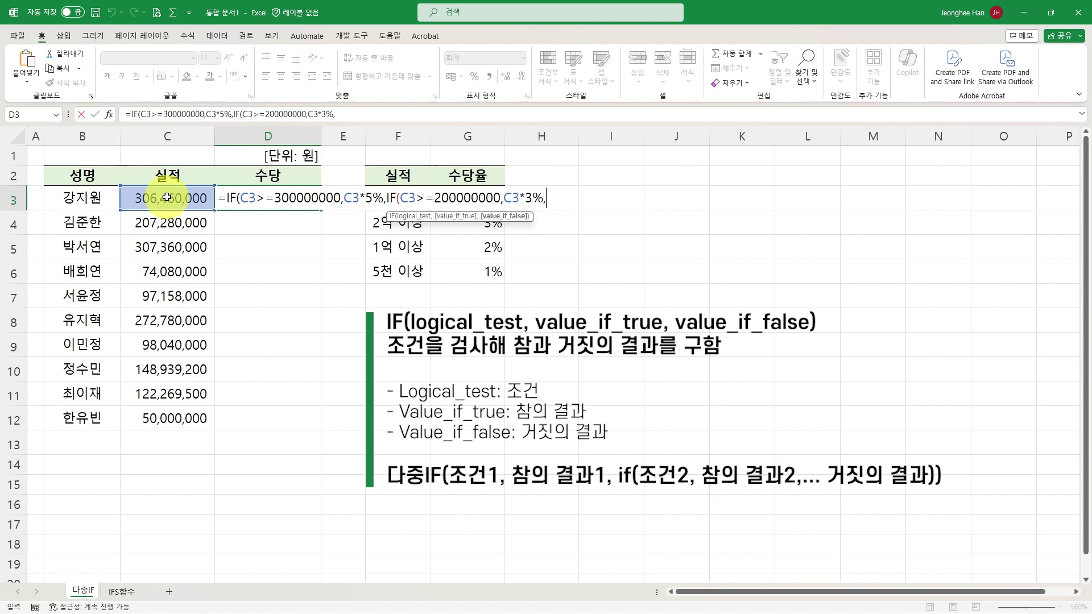
Step: Nest a third IF as the second one's false result, returning C3*2% when C3>=100000000
type("if")
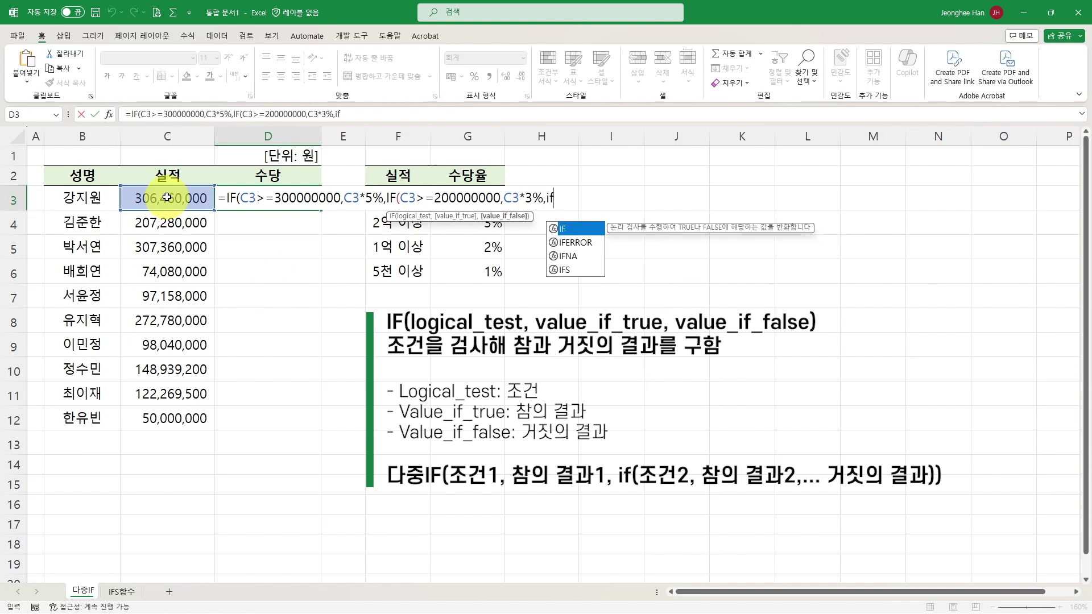
key("Tab")
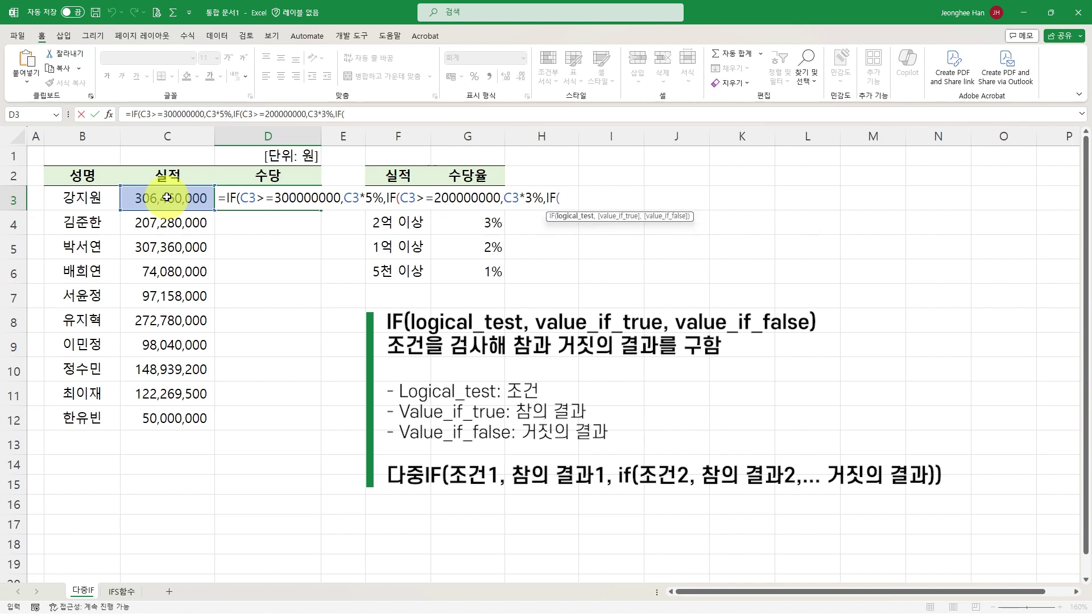
left_click(167, 197)
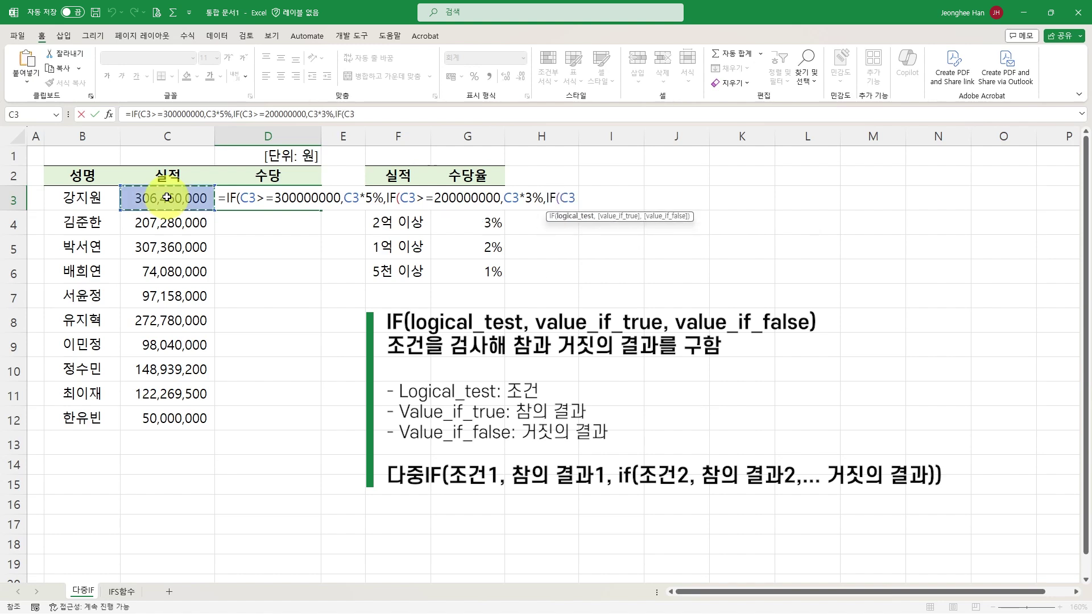
type(">=100000000,")
left_click(164, 199)
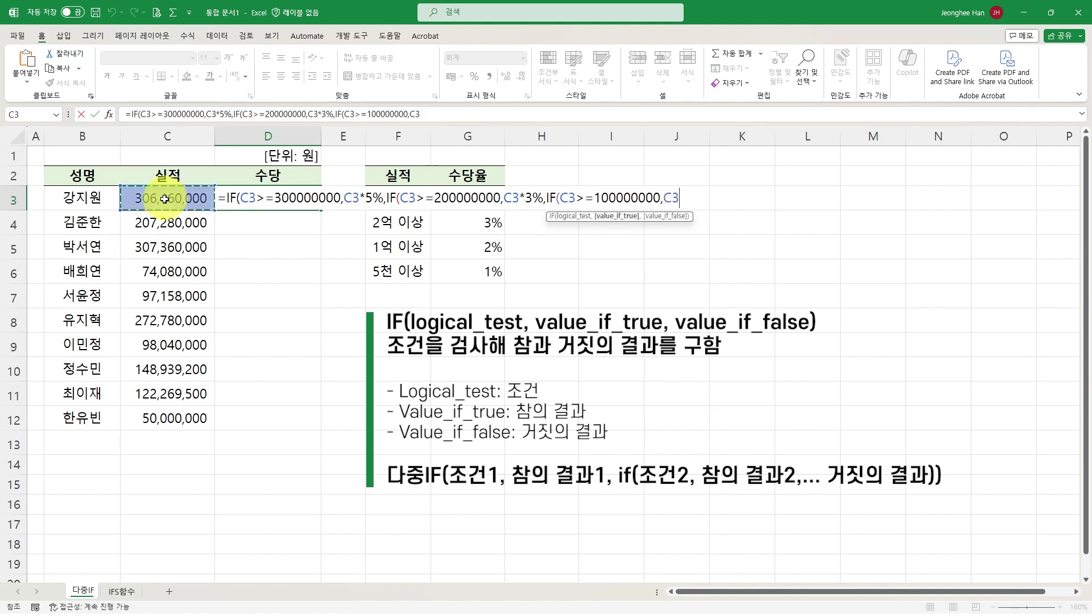
type("*2%")
type(",")
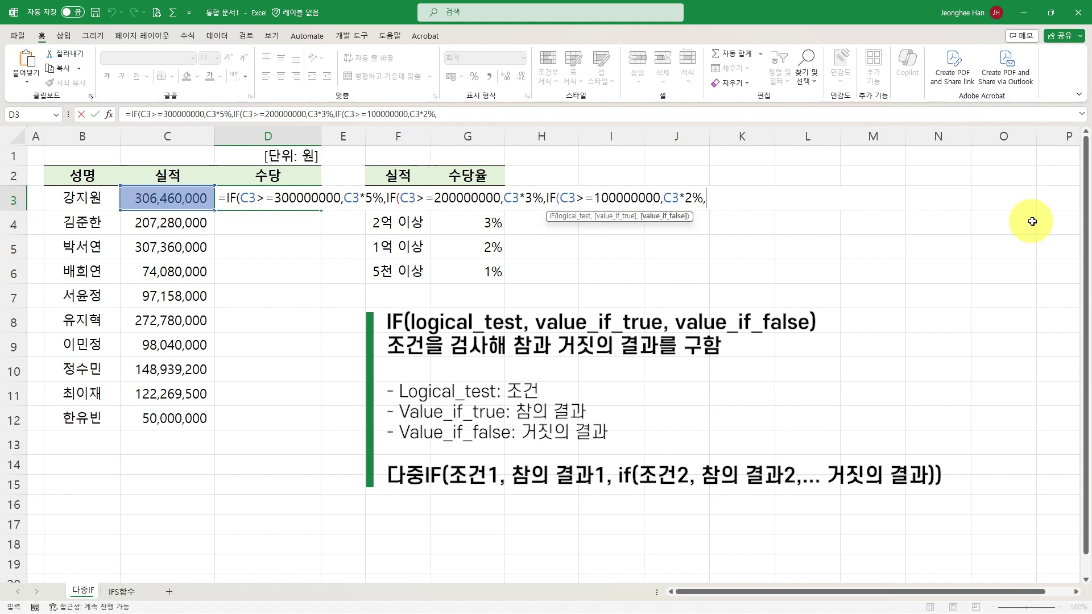
Step: Nest a fourth IF as the third one's false result, returning C3*1% when C3>=50000000
type("i")
key("Tab")
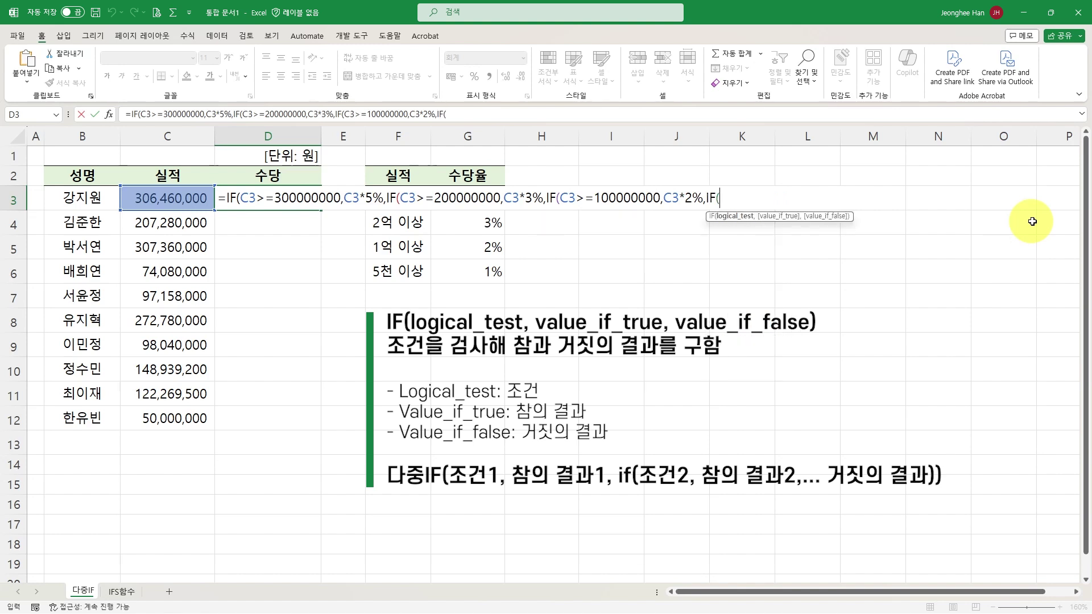
left_click(170, 198)
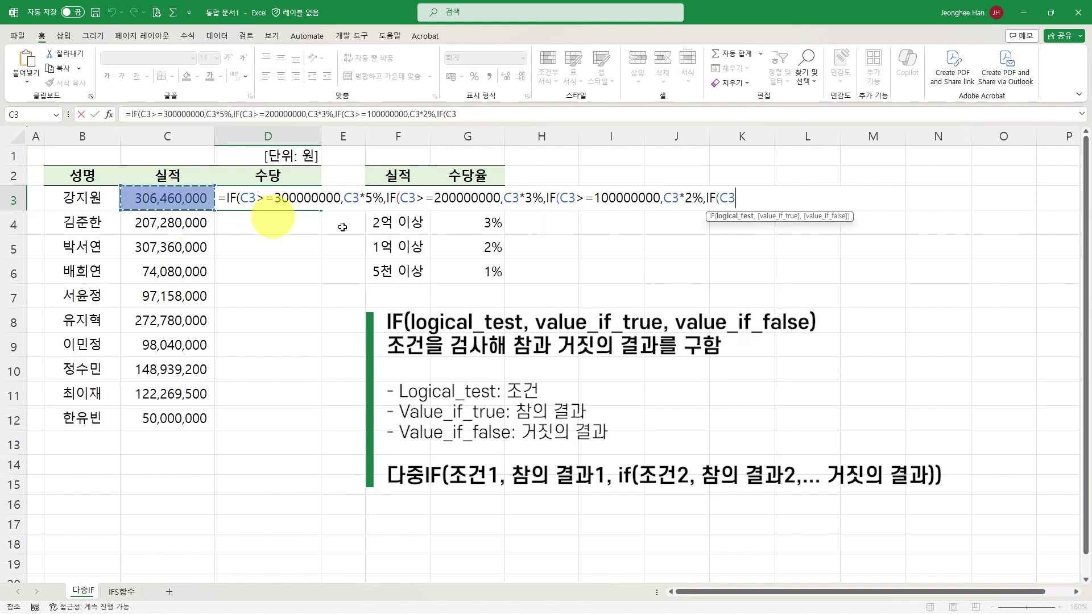
type(">=")
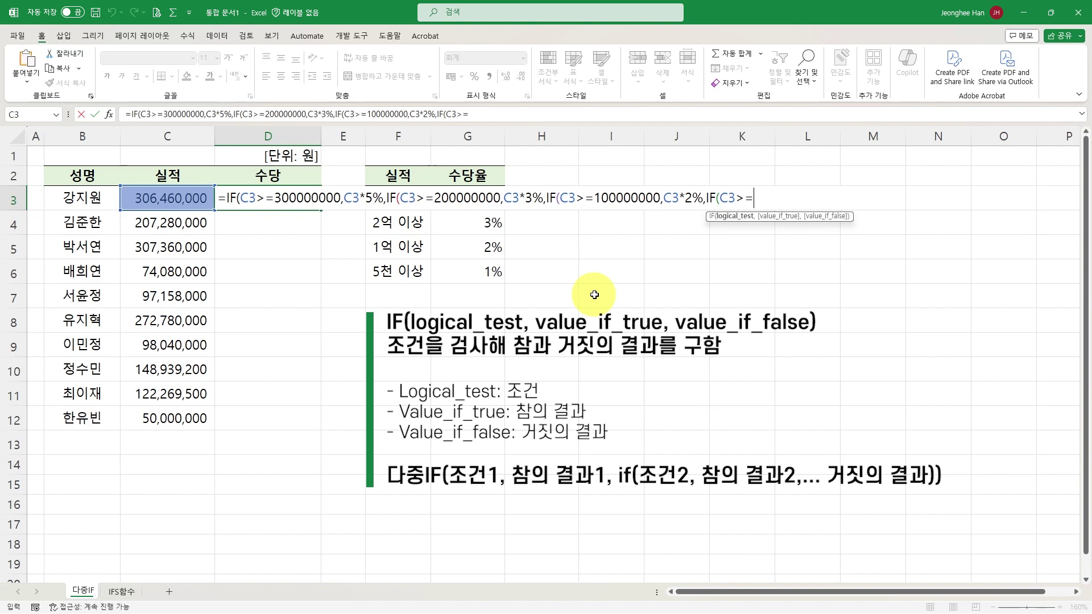
type("50000000")
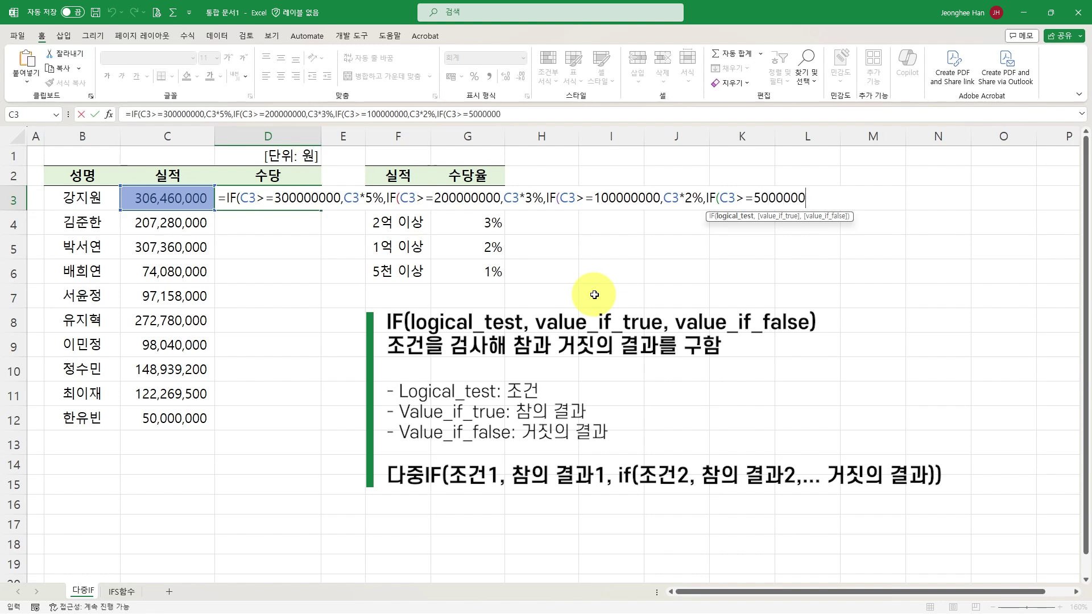
type(",")
left_click(191, 198)
type("*")
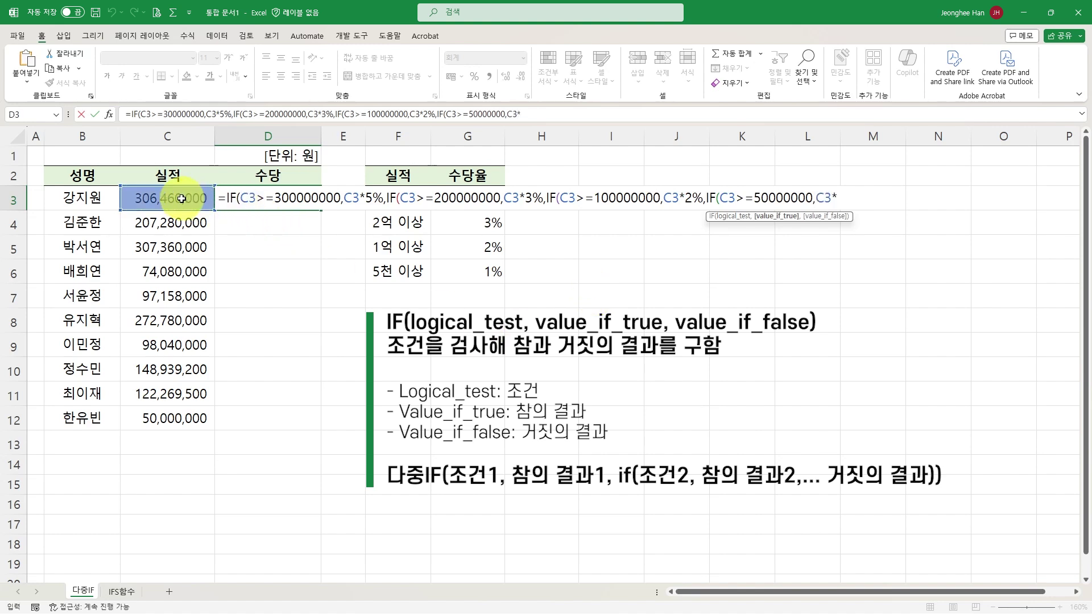
type("1%")
Step: Close all four nested IF functions with parentheses and commit the formula in D3
type(")")
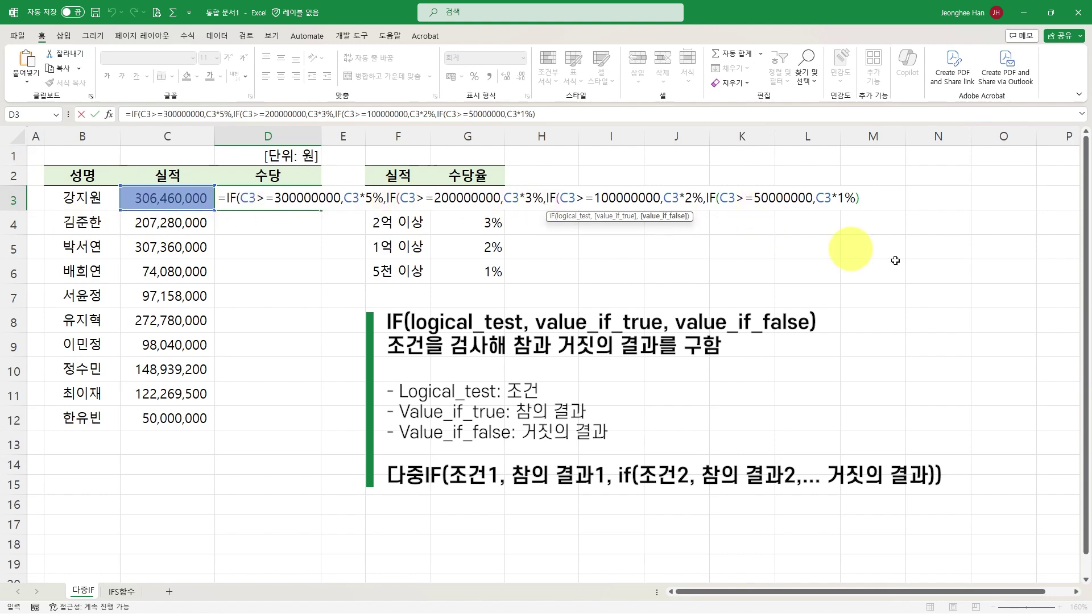
type("))")
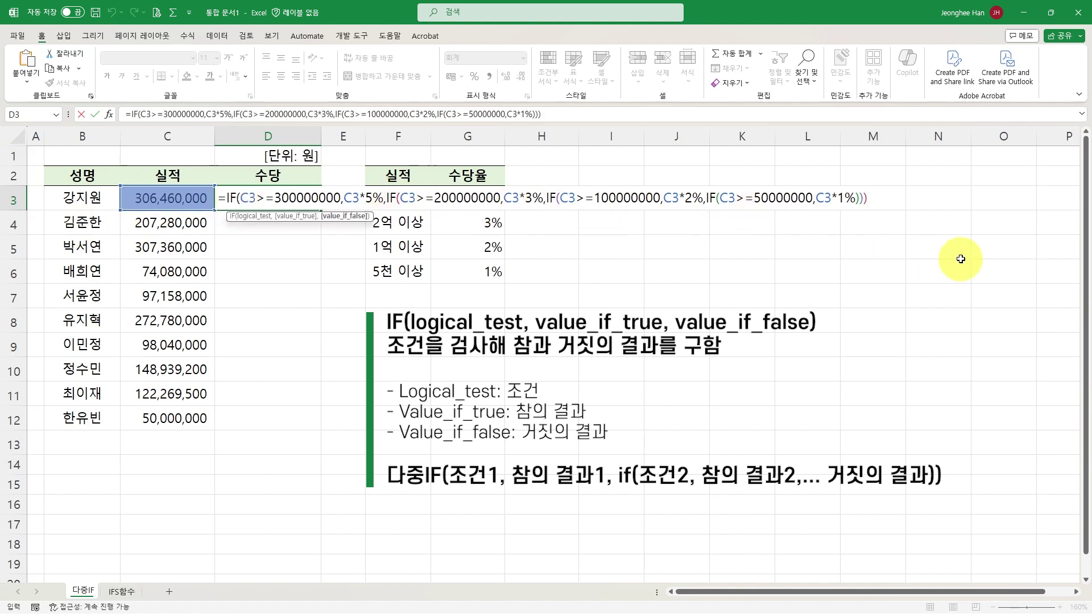
type(")")
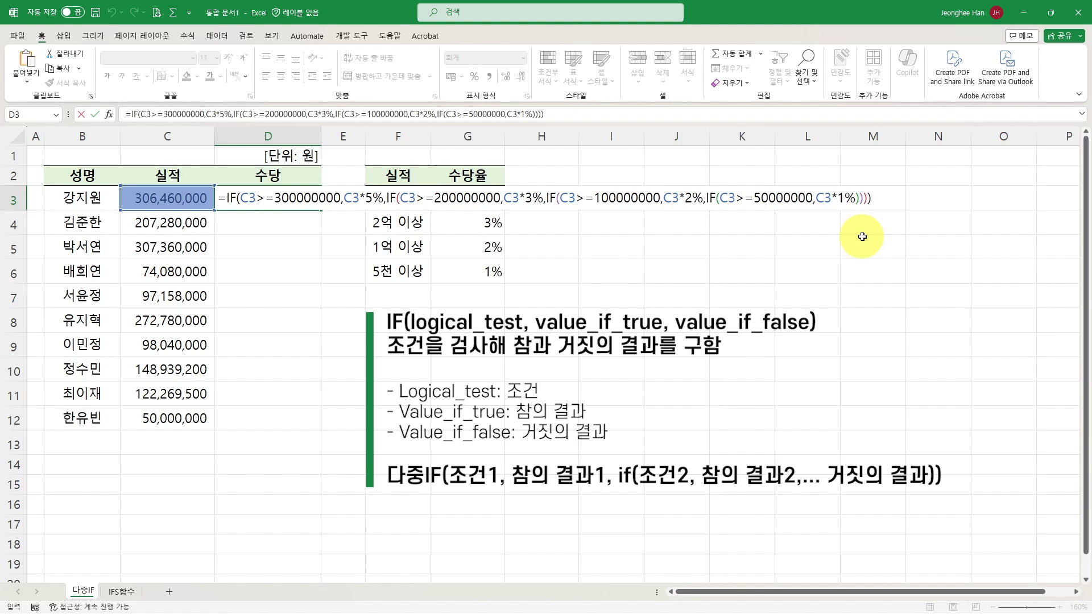
key("Return")
Step: Fill the allowance formula from D3 down through D12, then reselect D3
left_click(300, 198)
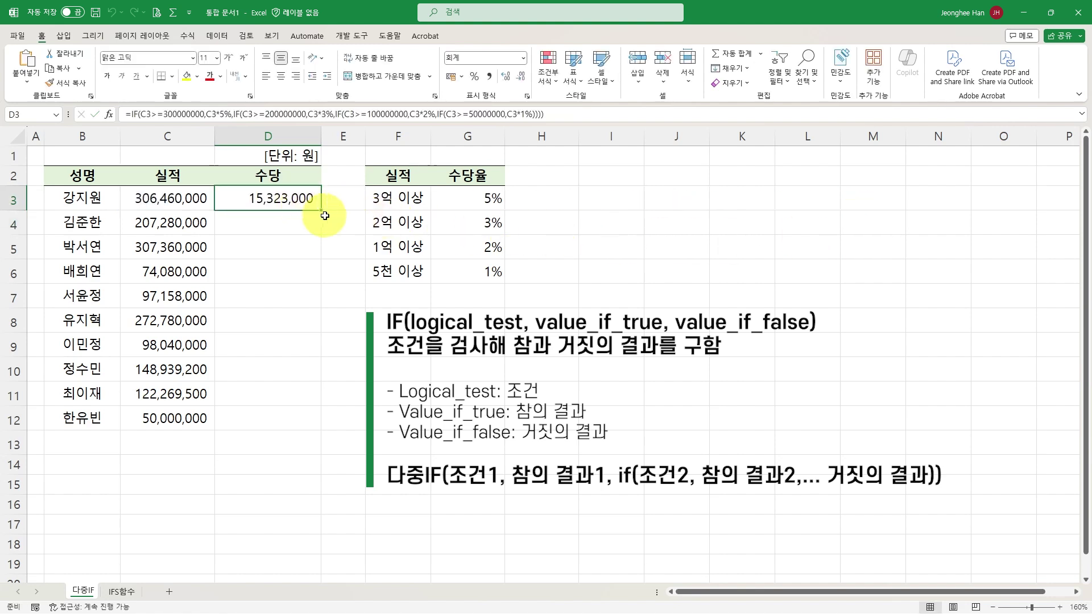
left_click_drag(320, 210, 293, 421)
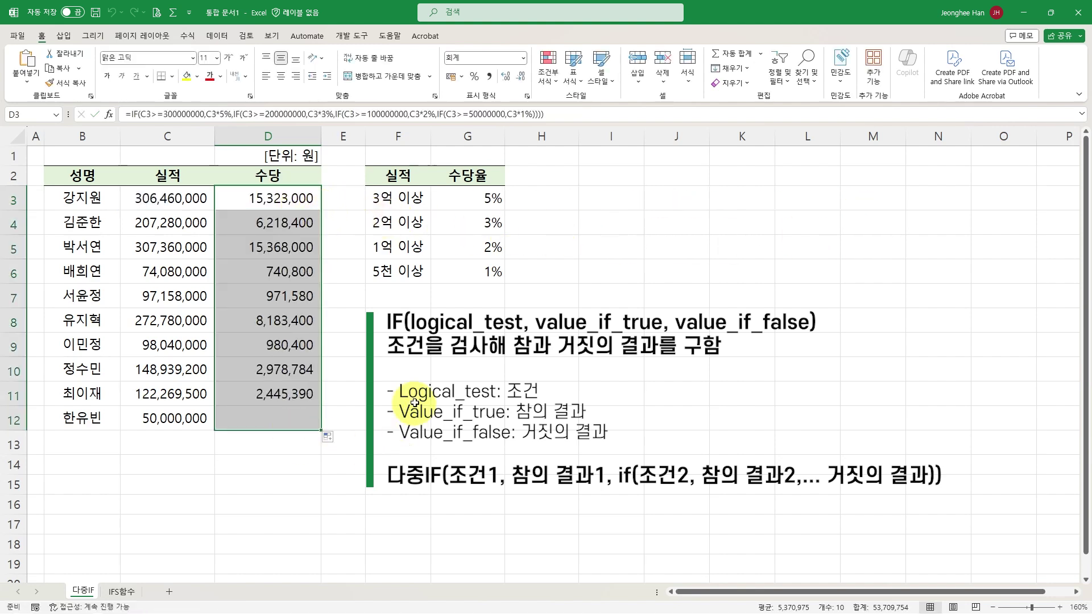
left_click(279, 199)
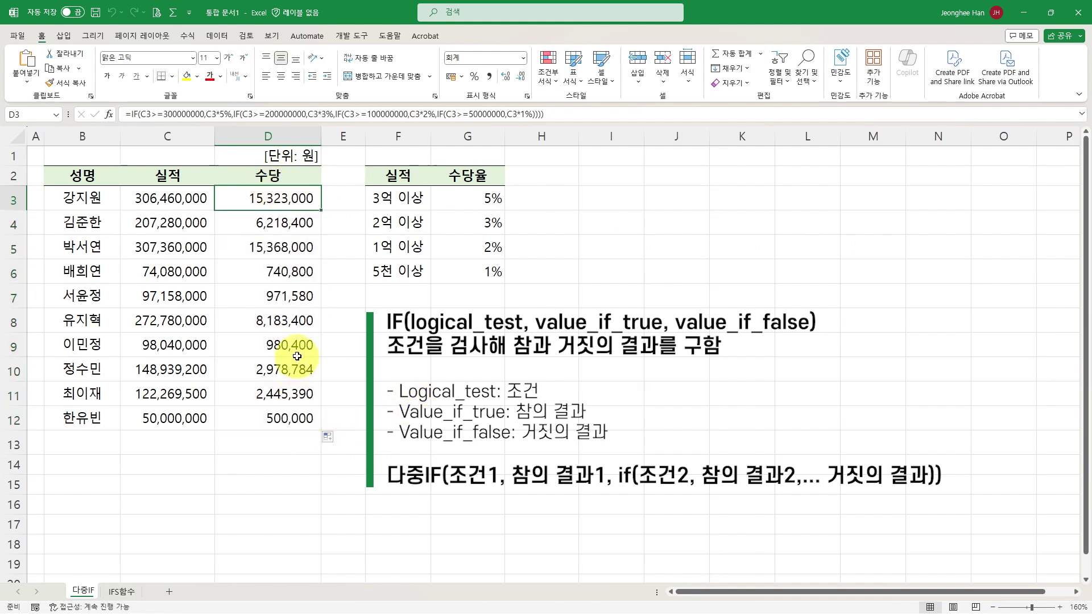
Step: Set the performance value in C12 to 45,000,000 to test an amount below the lowest threshold
left_click(148, 419)
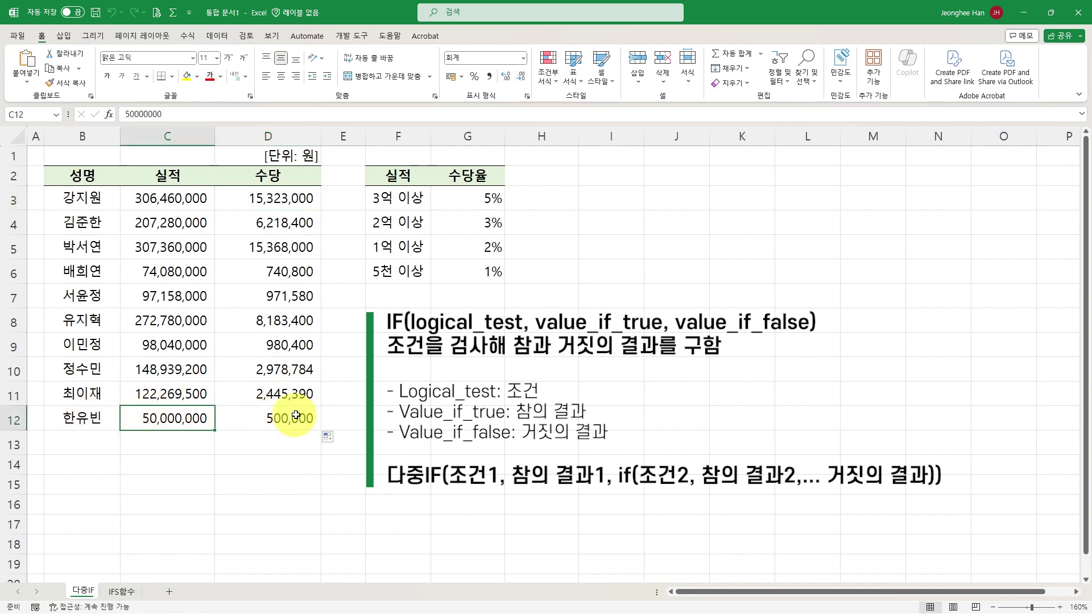
type("45,0")
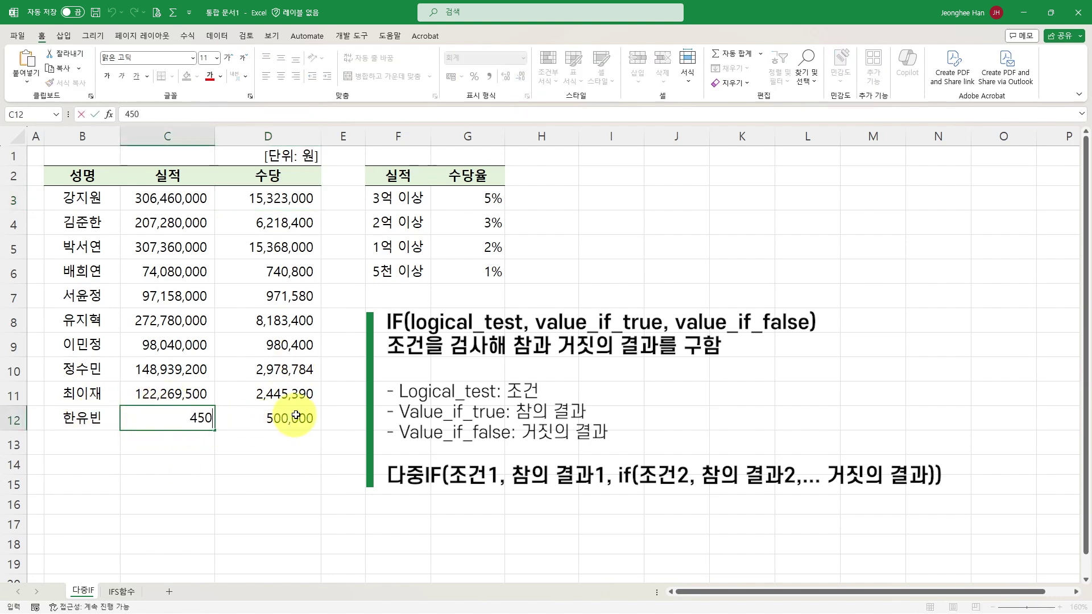
type("00,")
type("00000")
key("Return")
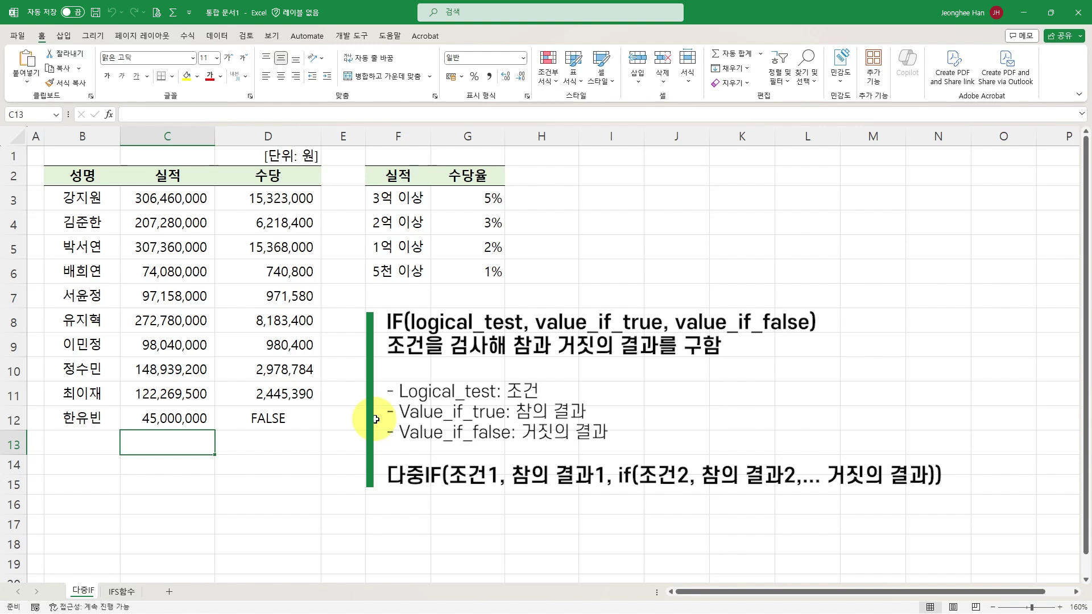
Step: Edit the nested IF formula in D3 so the innermost IF returns 0 when no condition is met
double_click(290, 199)
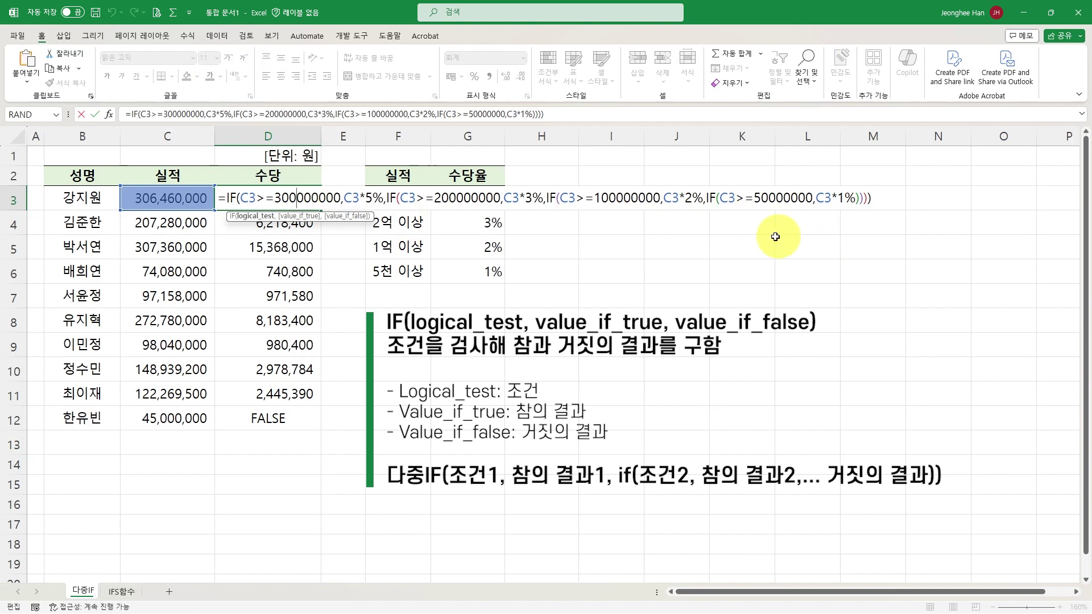
left_click(856, 198)
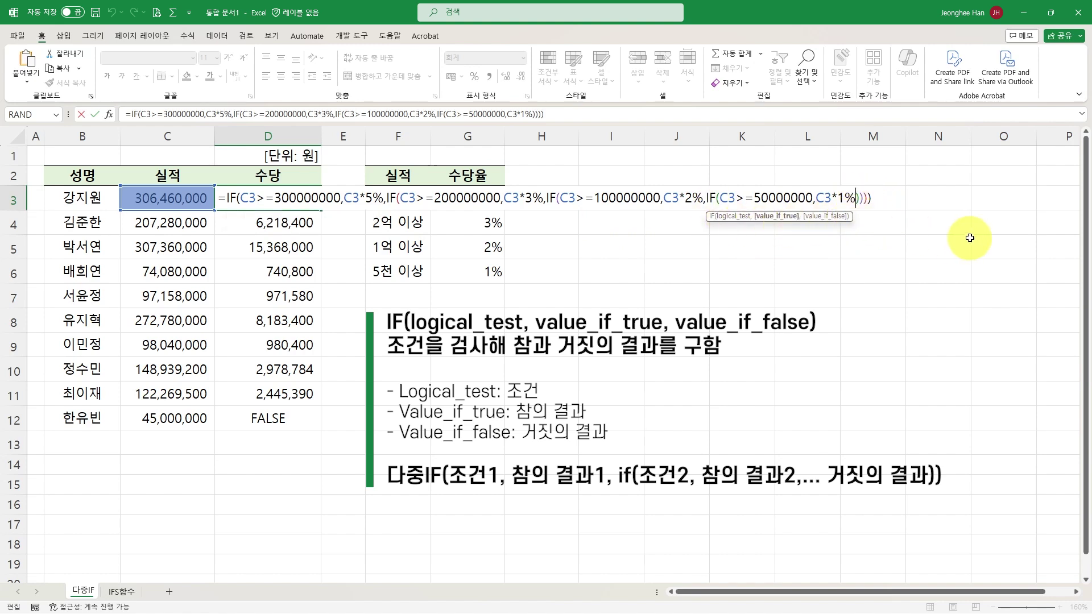
type(",")
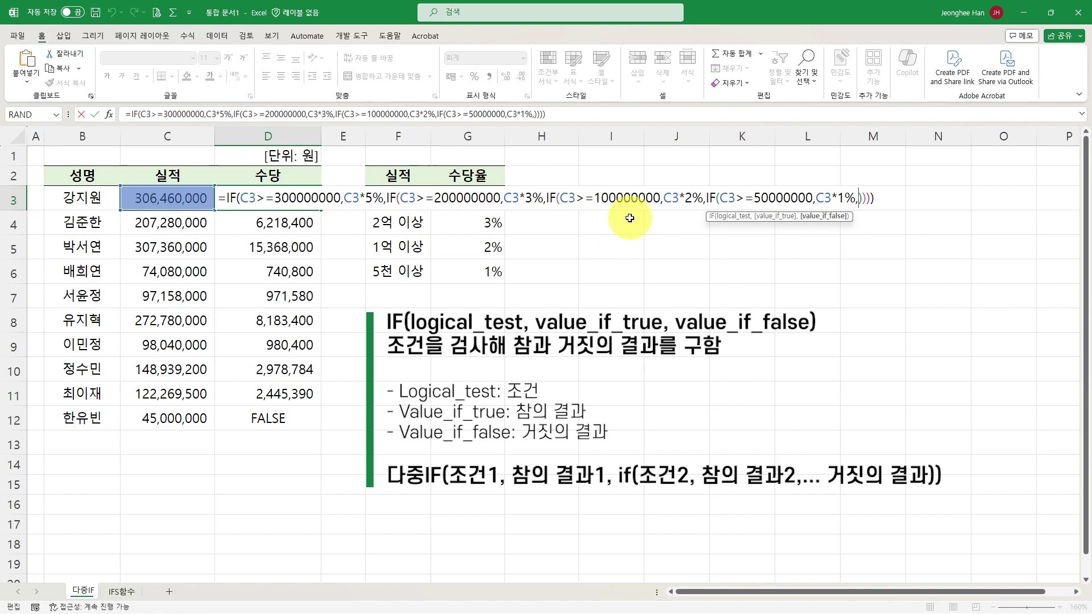
type("0")
key("Return")
Step: Fill the revised allowance formula from D3 down through D12 and select D12 to check its result
left_click(304, 200)
double_click(325, 209)
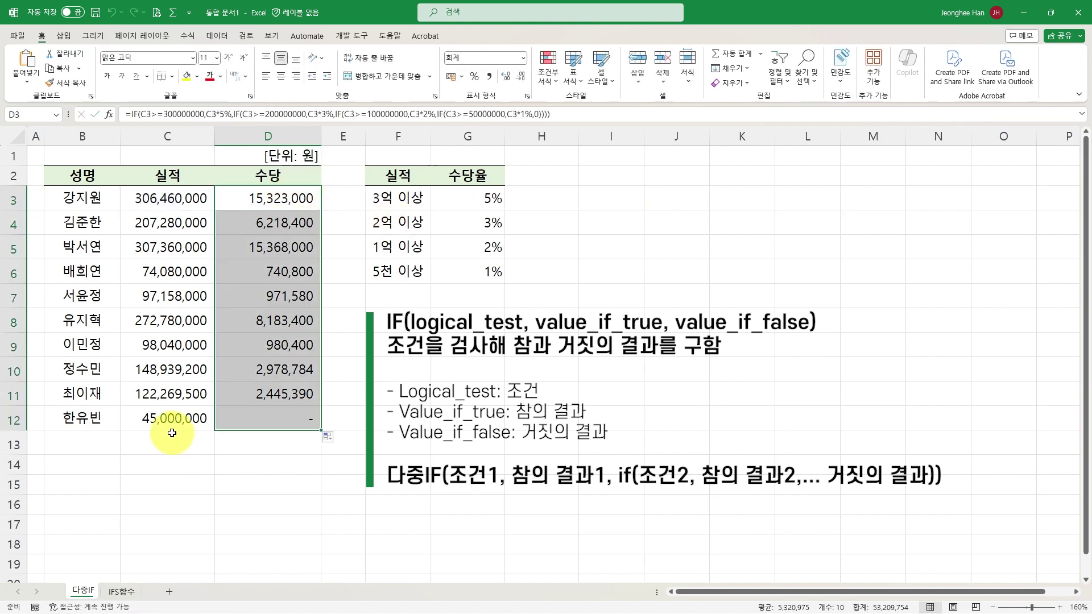
left_click(291, 422)
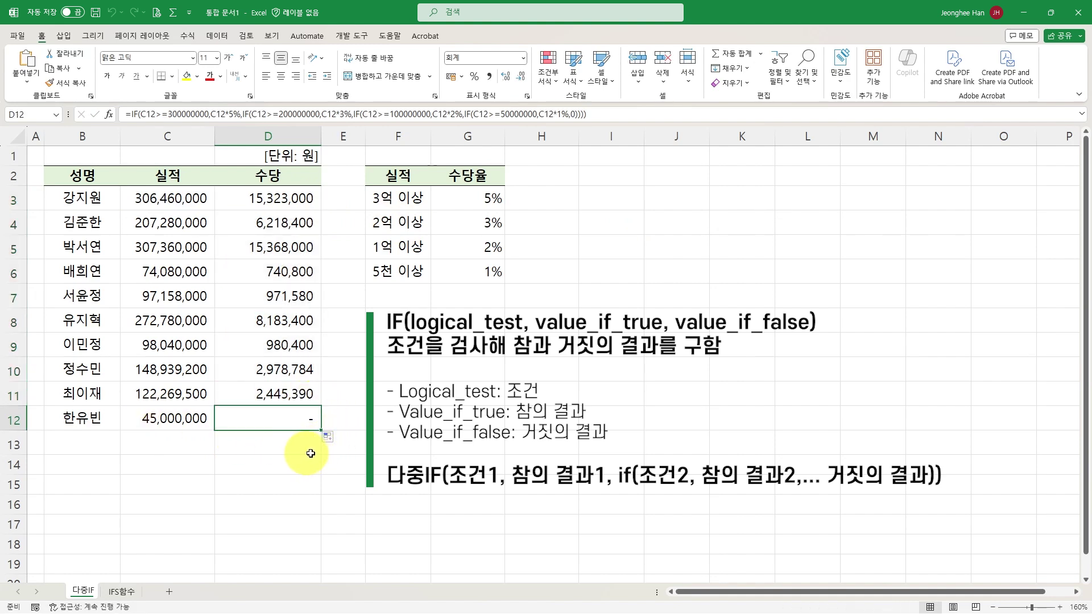
left_click_drag(281, 199, 287, 421)
right_click(283, 324)
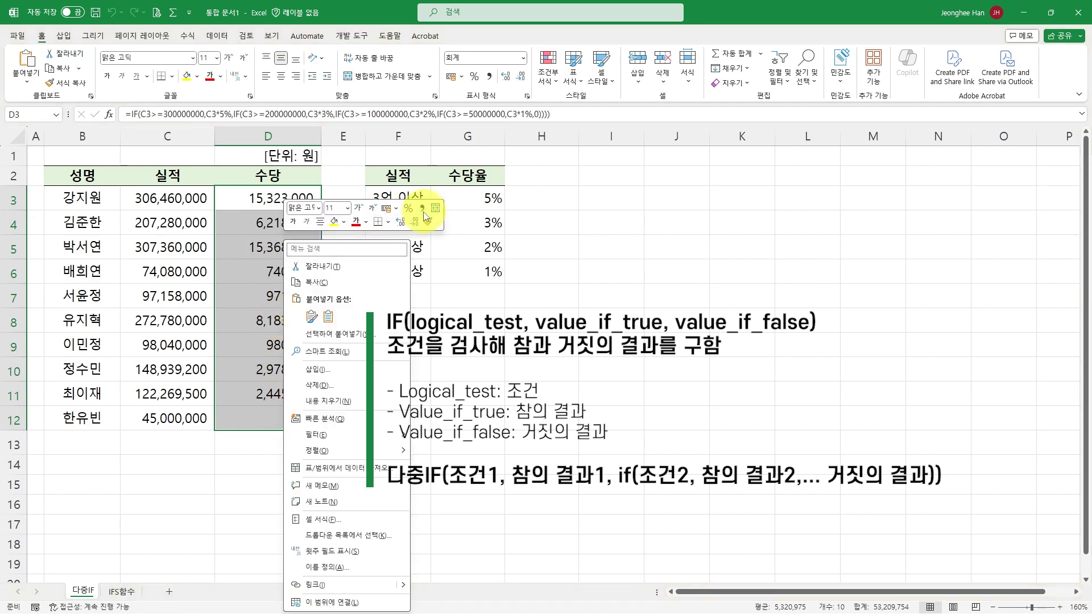
key("Escape")
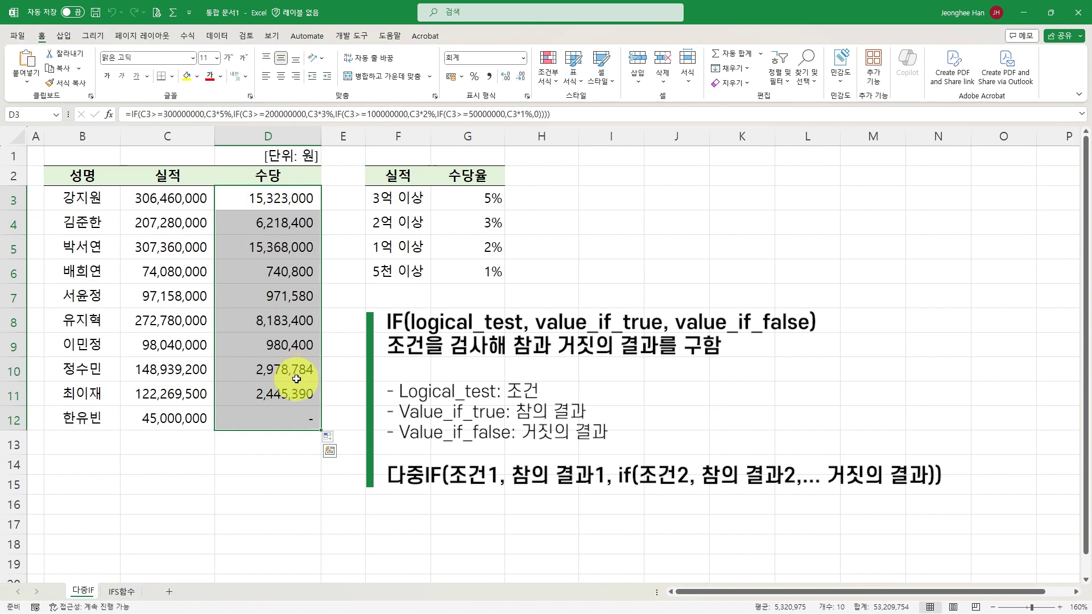
key("ctrl+v")
left_click(322, 429)
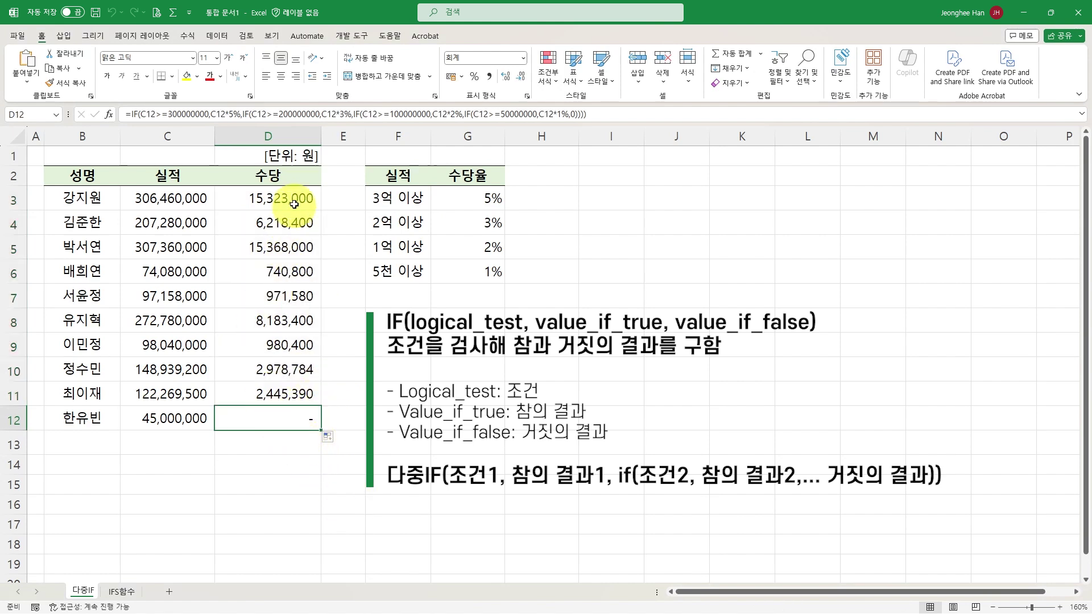
Step: Apply the number format with thousands separators and no decimals to the allowances in D3:D12, then reselect D3
left_click_drag(292, 199, 281, 416)
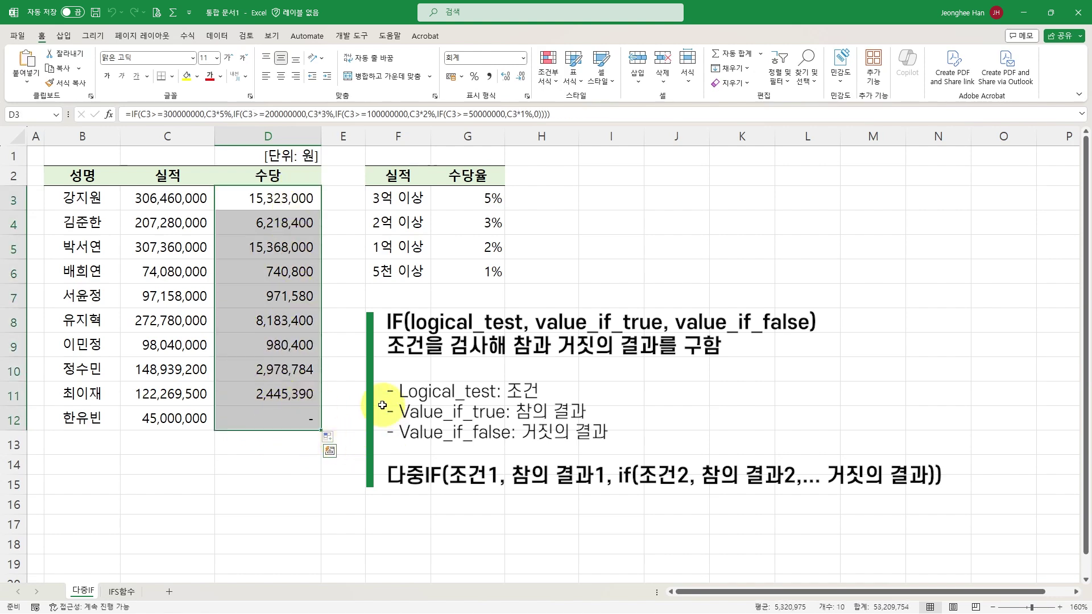
key("ctrl+shift+1")
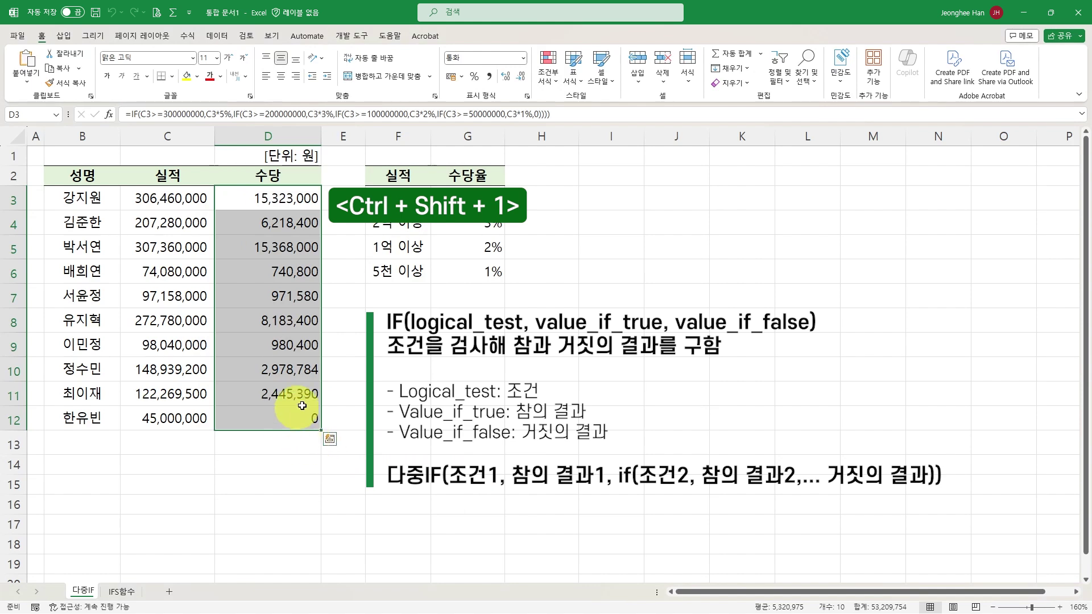
left_click(300, 196)
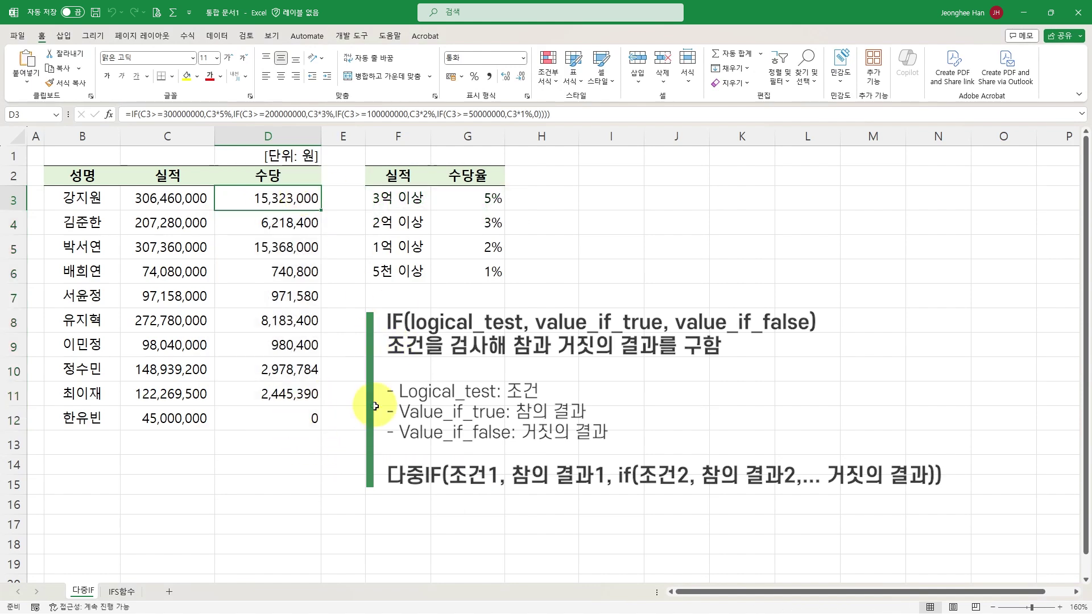
Step: On the IFS함수 sheet, start an IFS formula in D3 whose first condition C3>=300000000 returns C3*5%
left_click(129, 593)
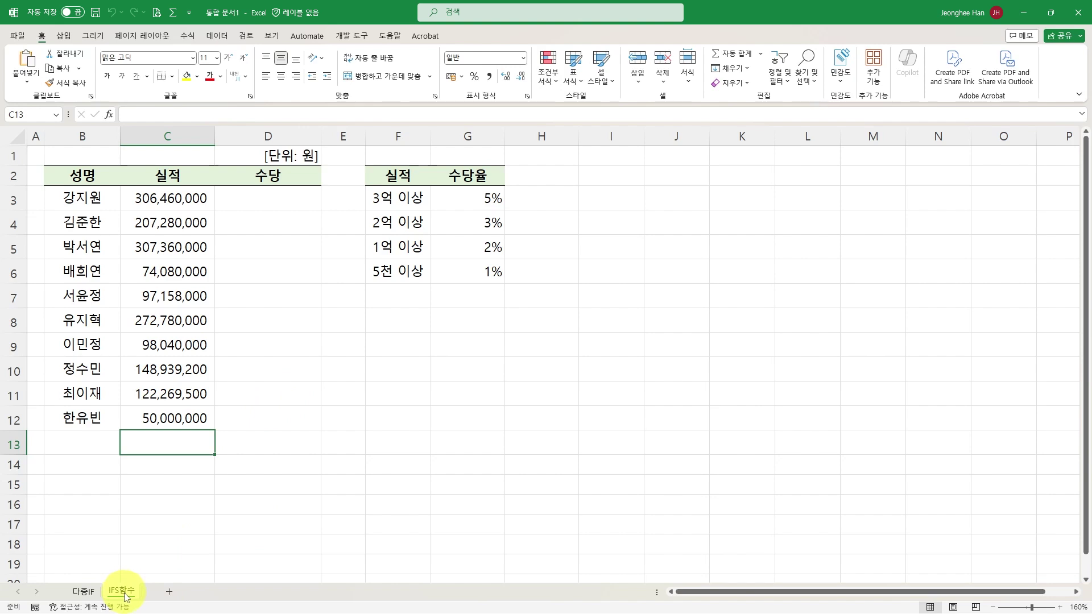
left_click(270, 199)
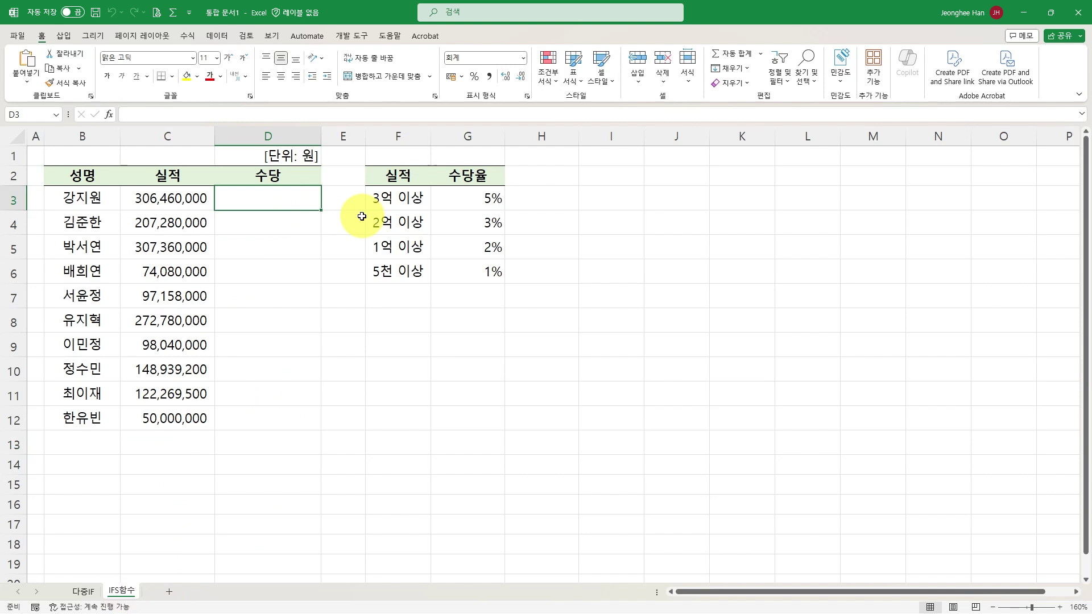
type("=if")
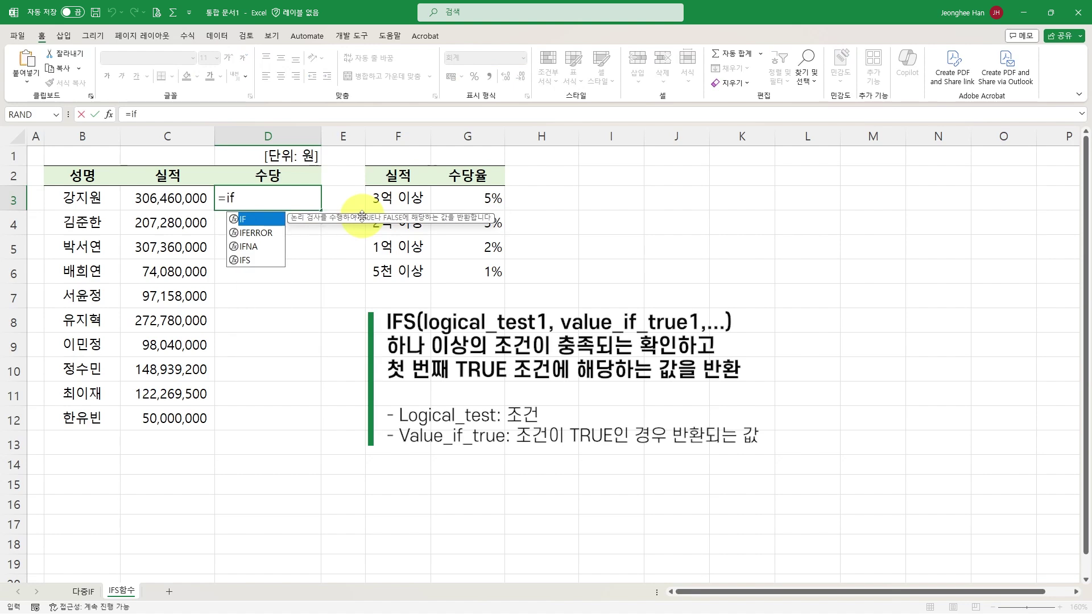
type("s")
key("Tab")
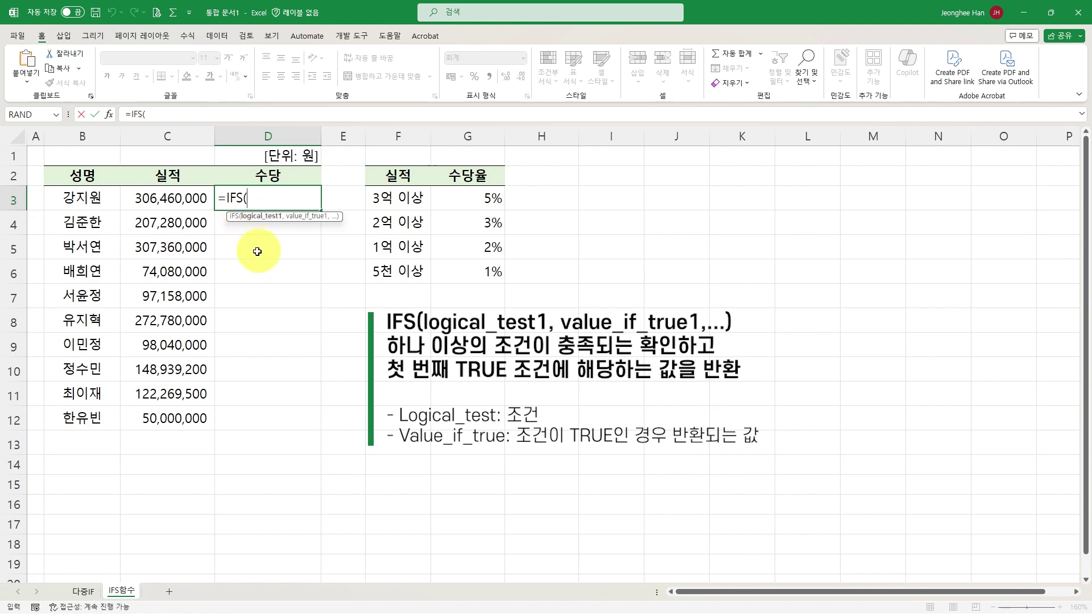
left_click(171, 198)
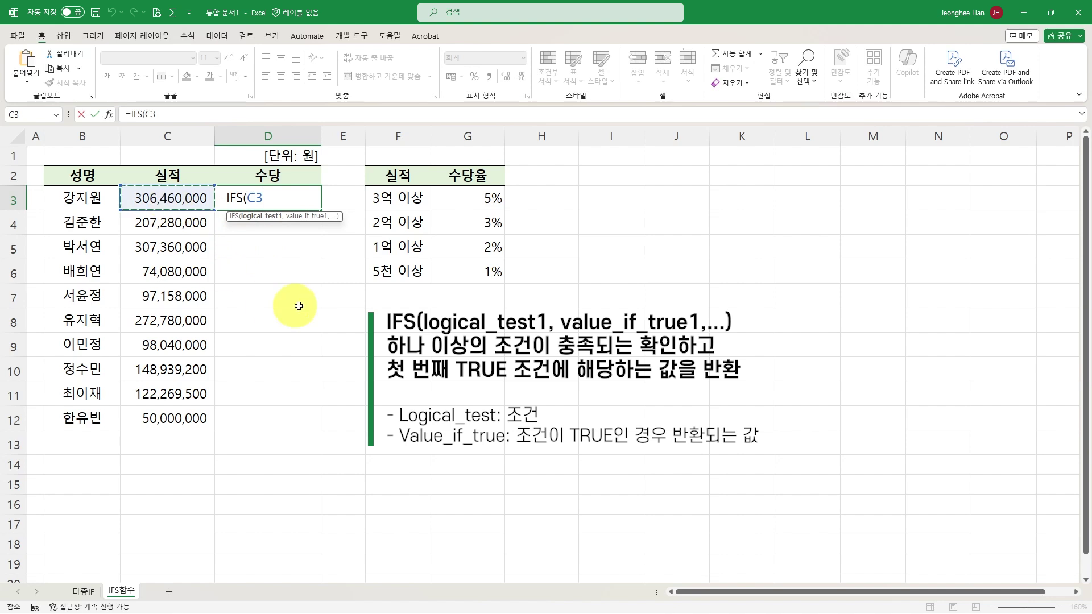
type(">=300000000,")
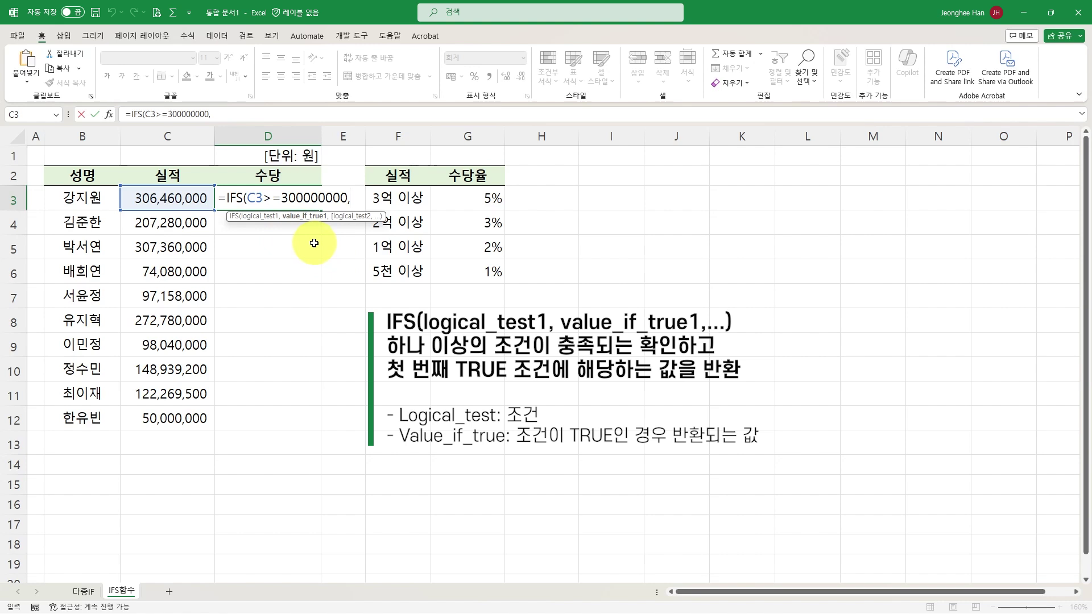
left_click(164, 188)
type("*5")
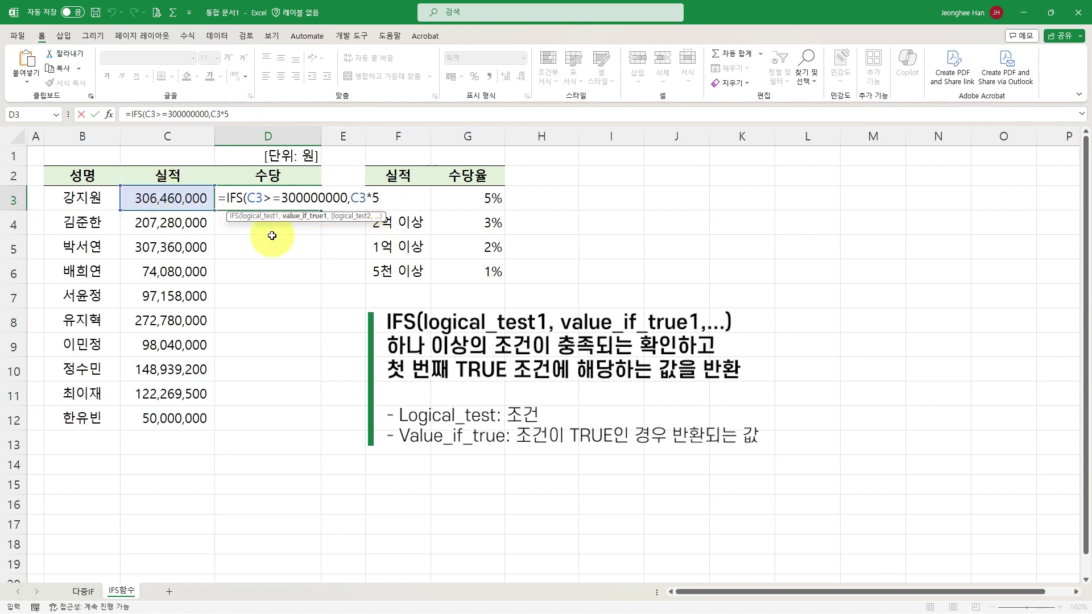
type("%")
type(",")
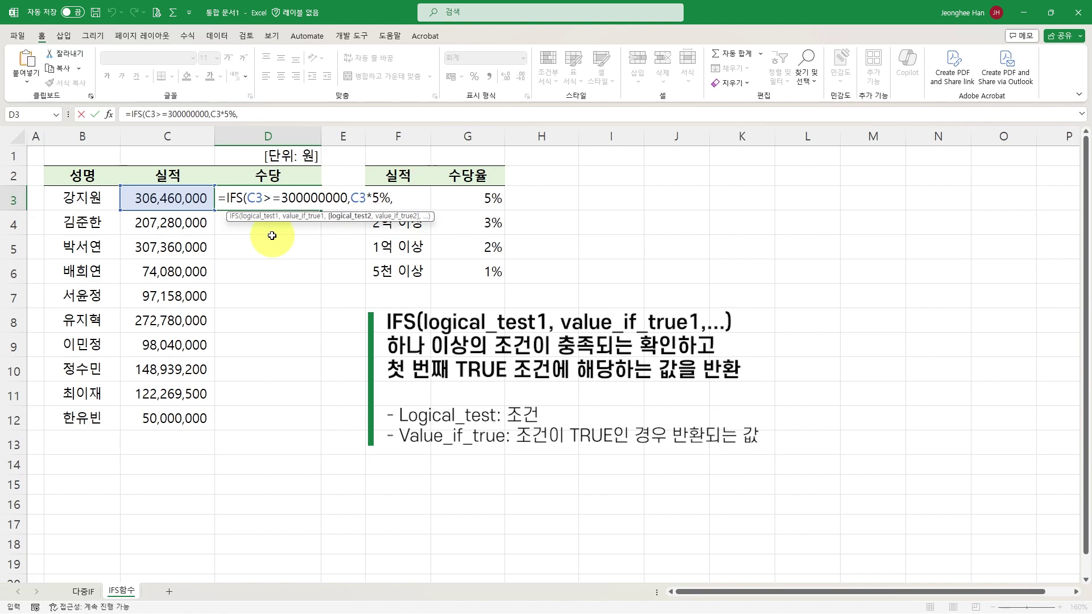
Step: Add the second IFS condition C3>=200000000, returning C3*3%
left_click(162, 196)
type(">=")
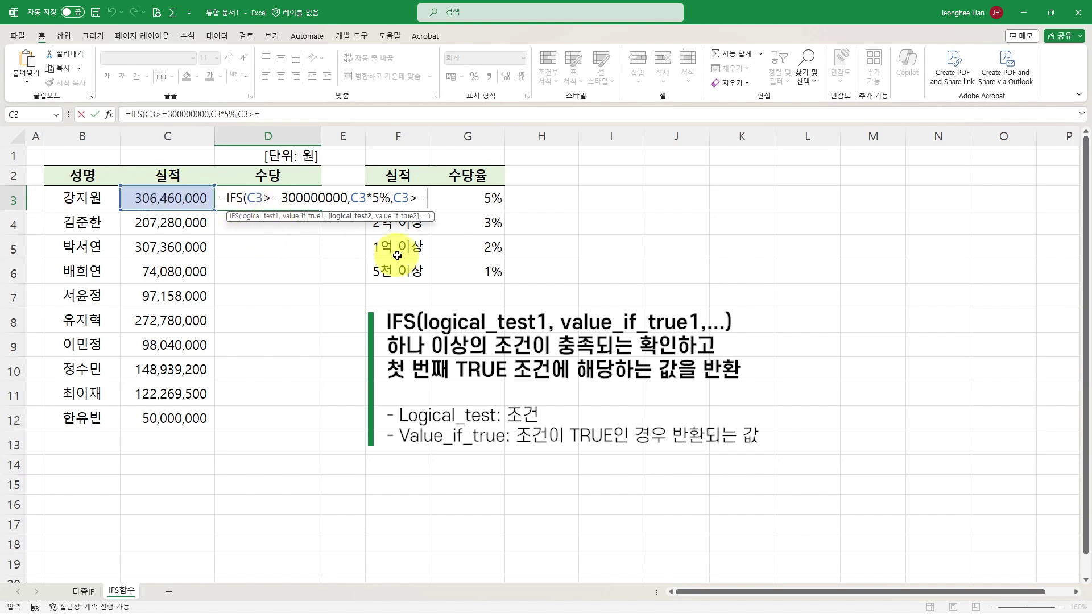
type("200000000")
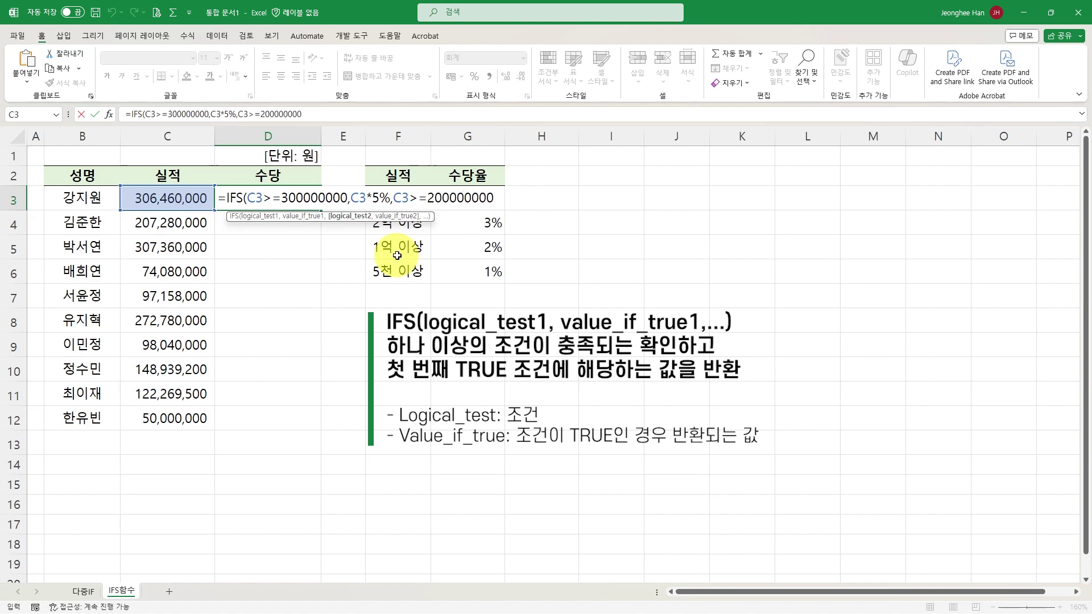
type(",")
left_click(170, 197)
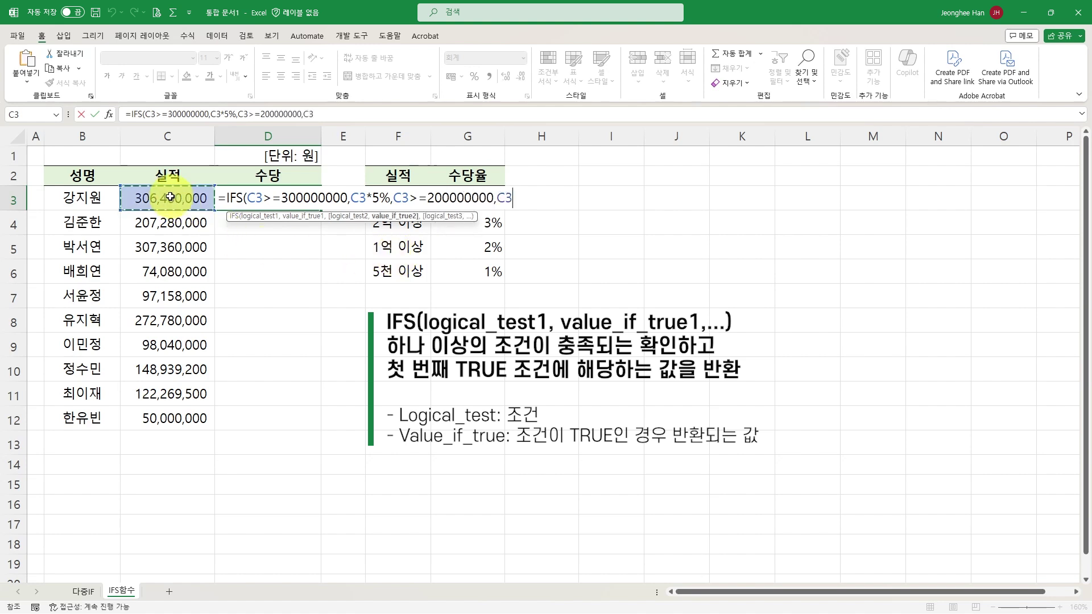
type("*3%,")
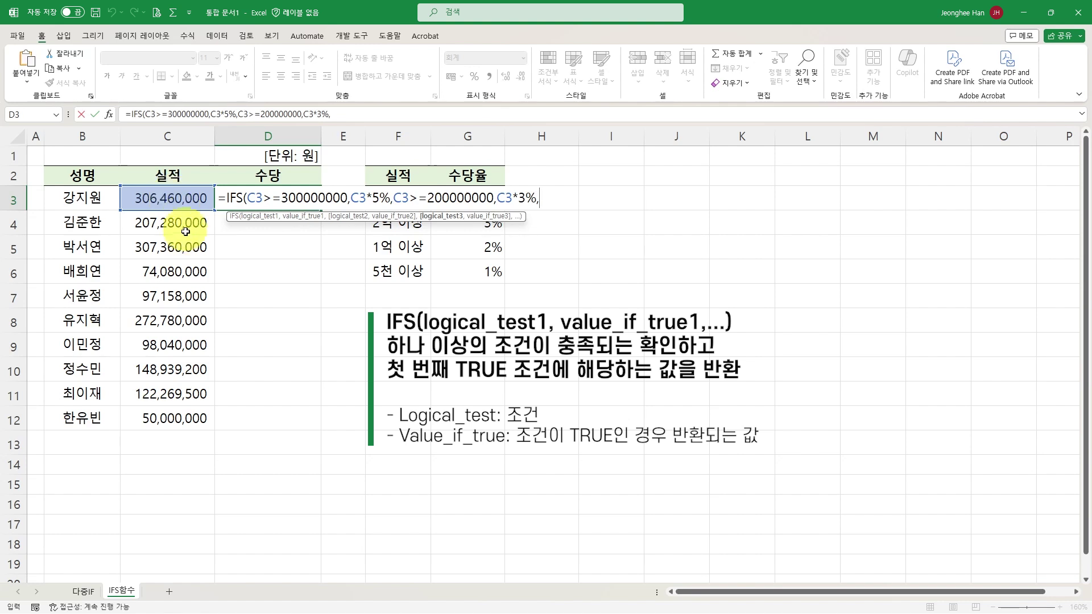
Step: Add the third IFS condition C3>=100000000, returning C3*2%
left_click(170, 198)
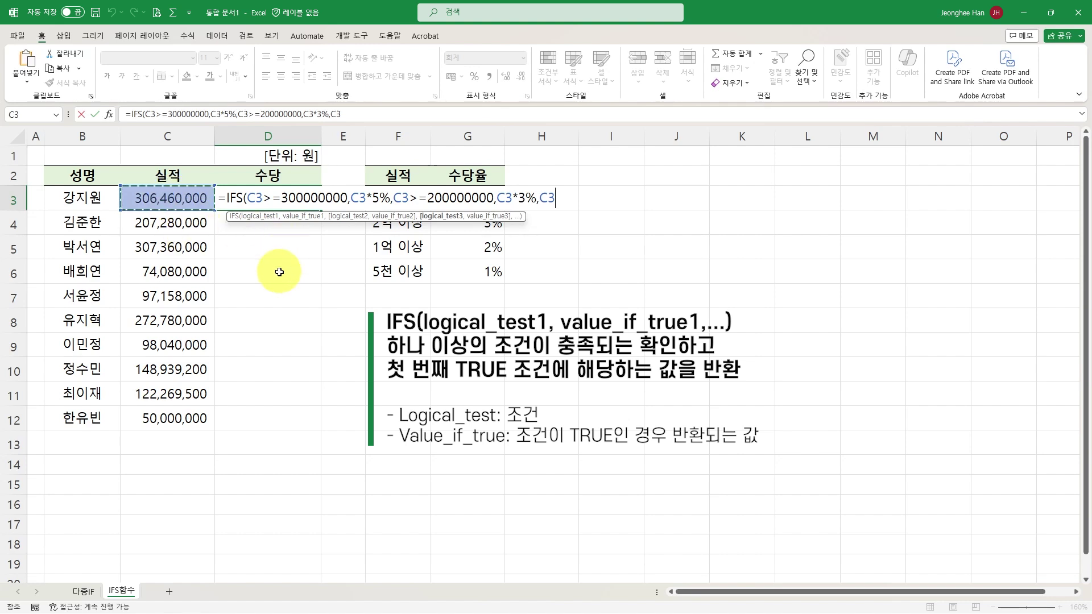
type(">=100000000")
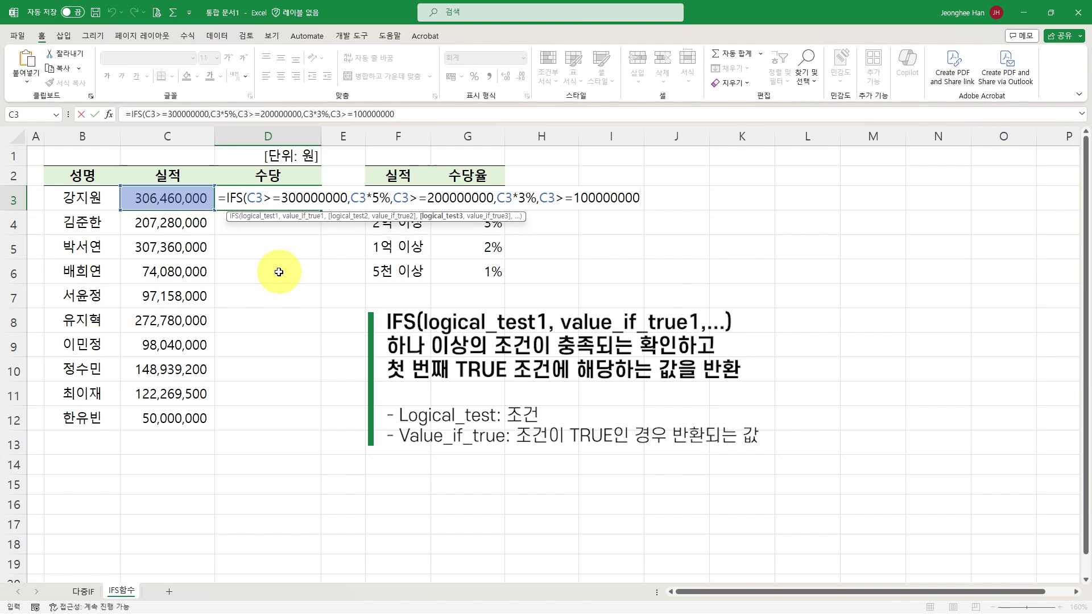
type(",")
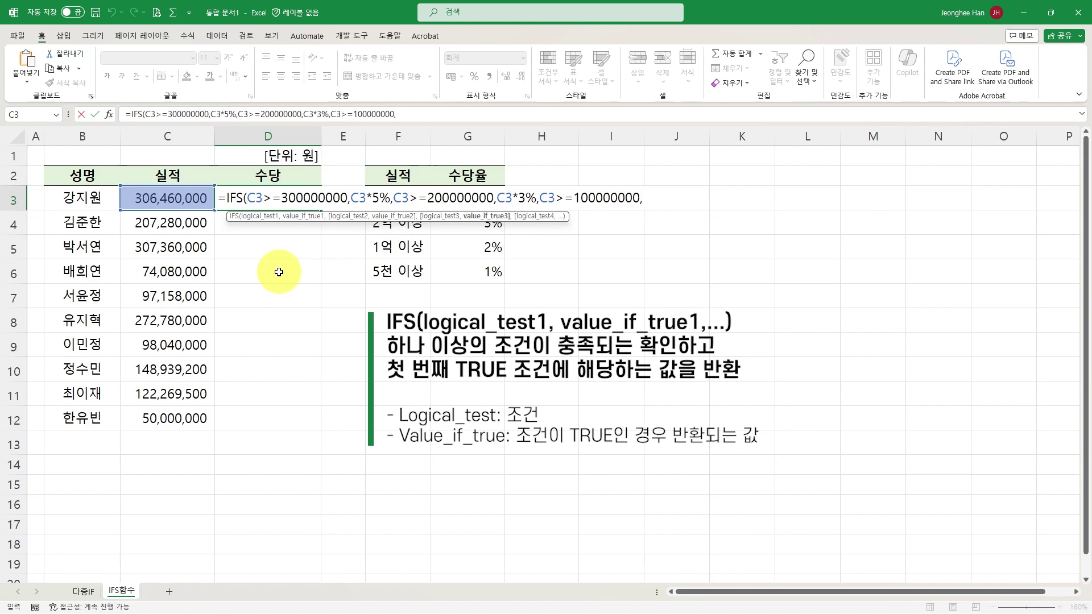
left_click(164, 198)
type("*2")
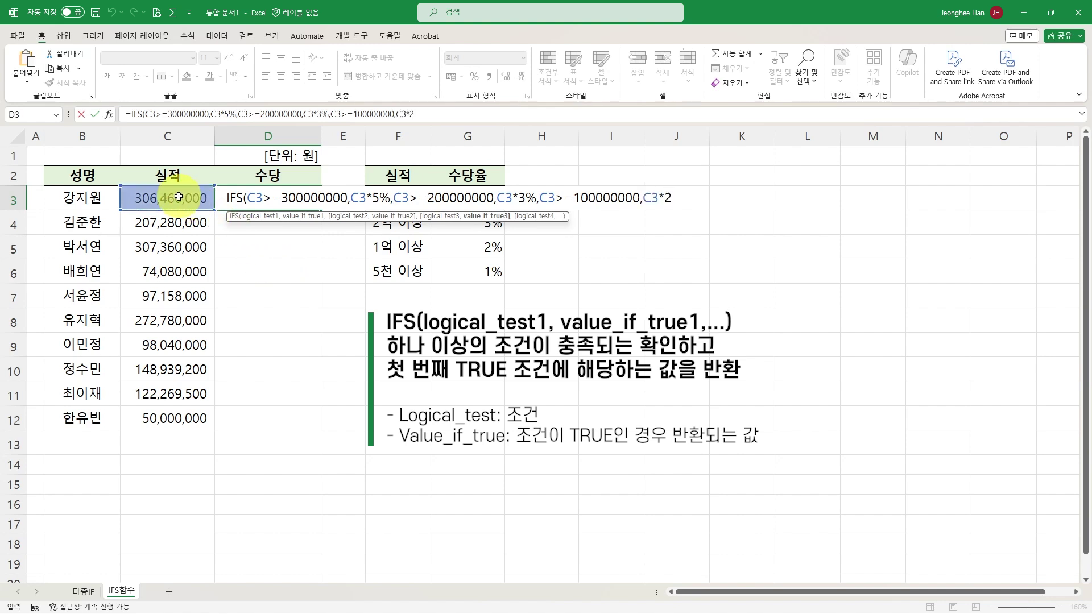
type("%,")
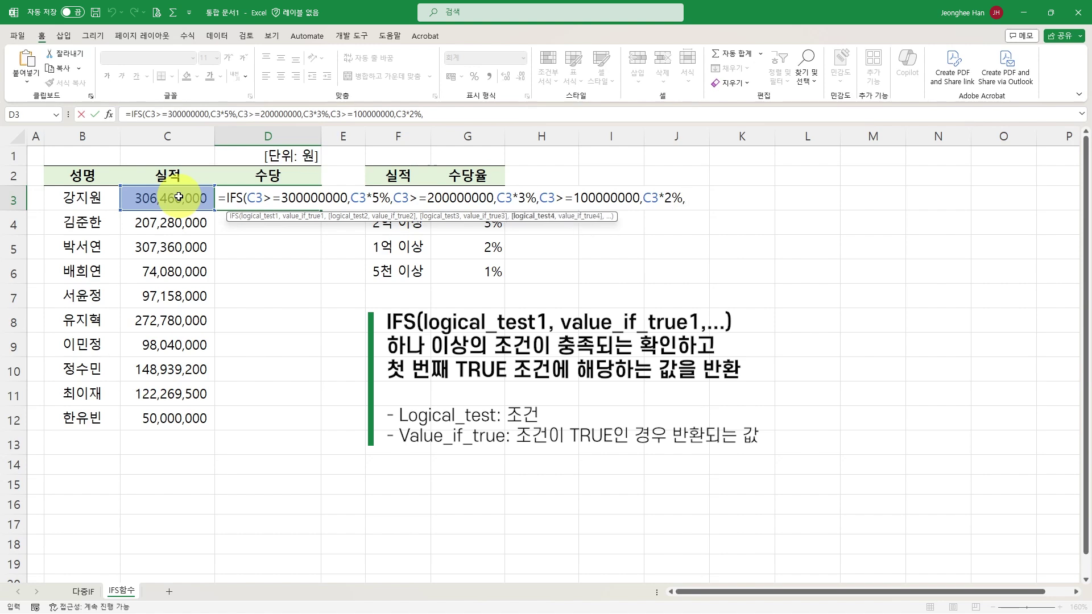
Step: Add the fourth IFS condition C3>=50000000, returning C3*1%
left_click(172, 198)
type(">=50")
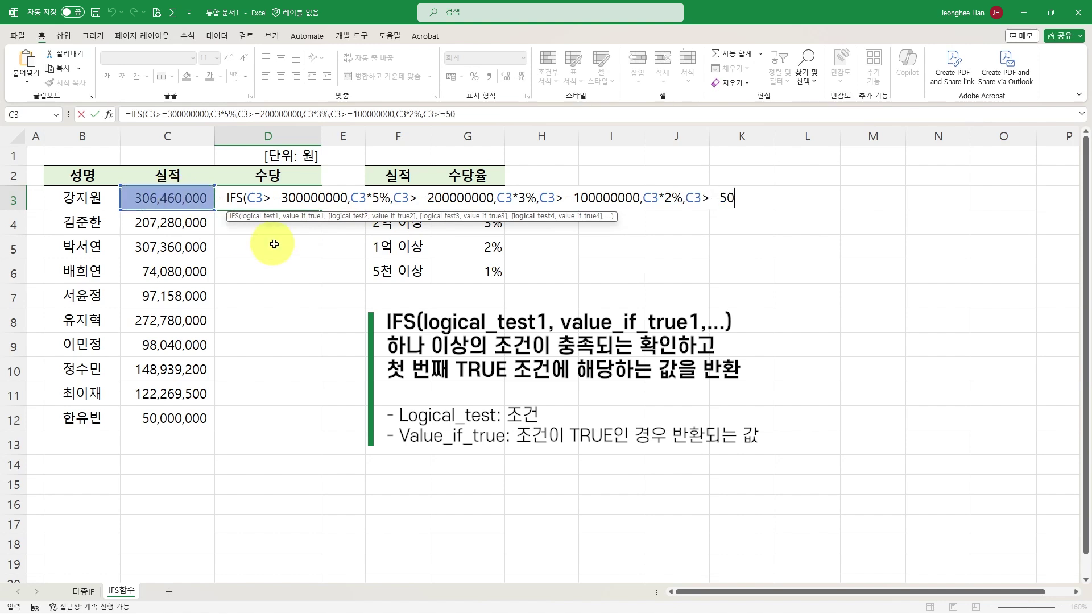
type("000000")
type(",")
left_click(167, 196)
type("*1")
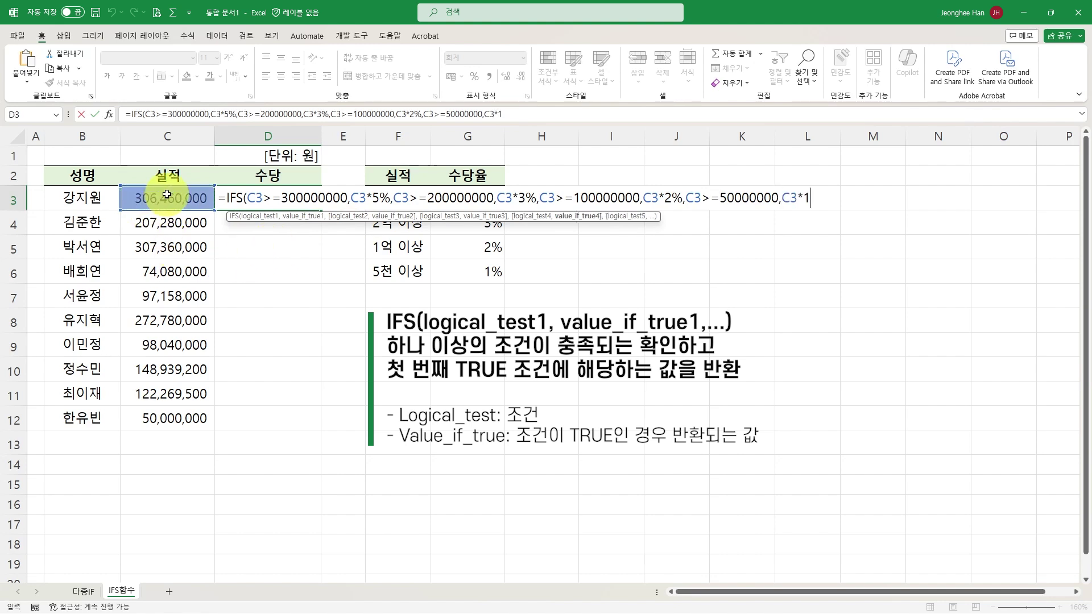
type("%")
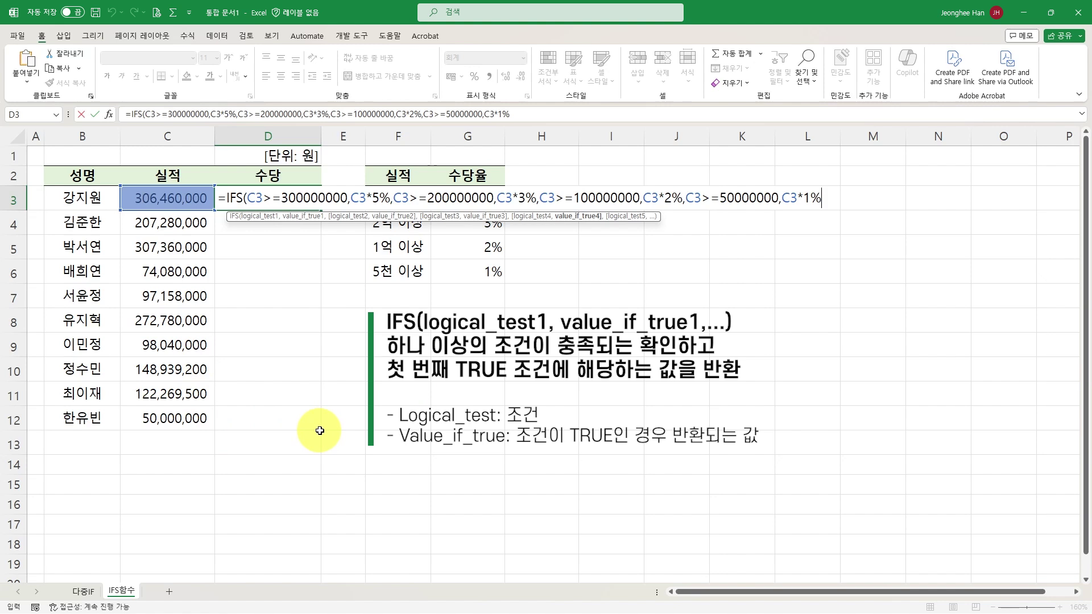
Step: Add TRUE as the fallback IFS condition with a result of 0, and close the function's parenthesis
type(",")
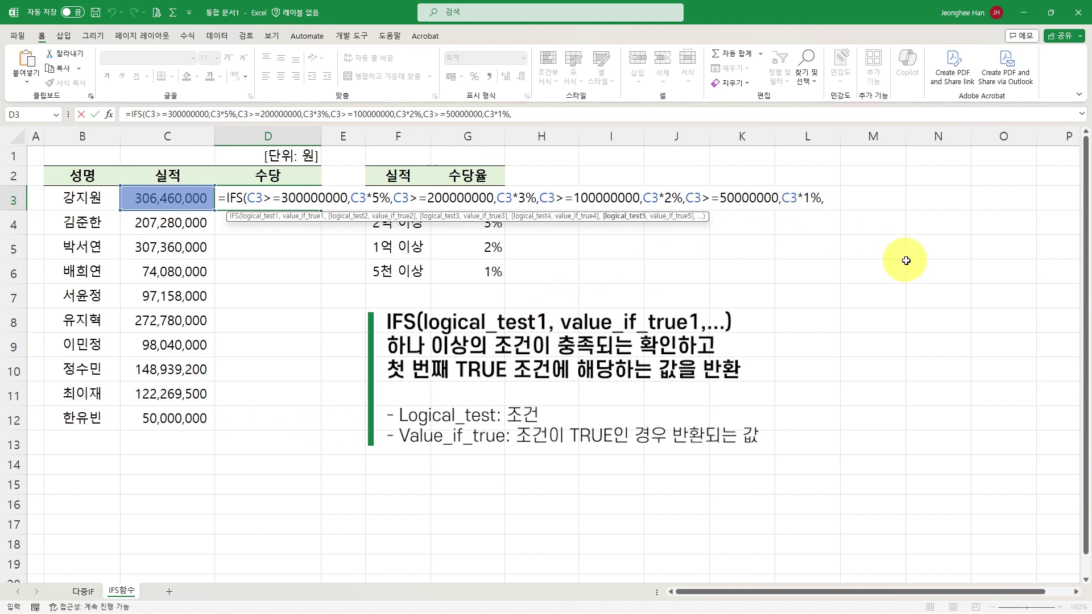
type("true")
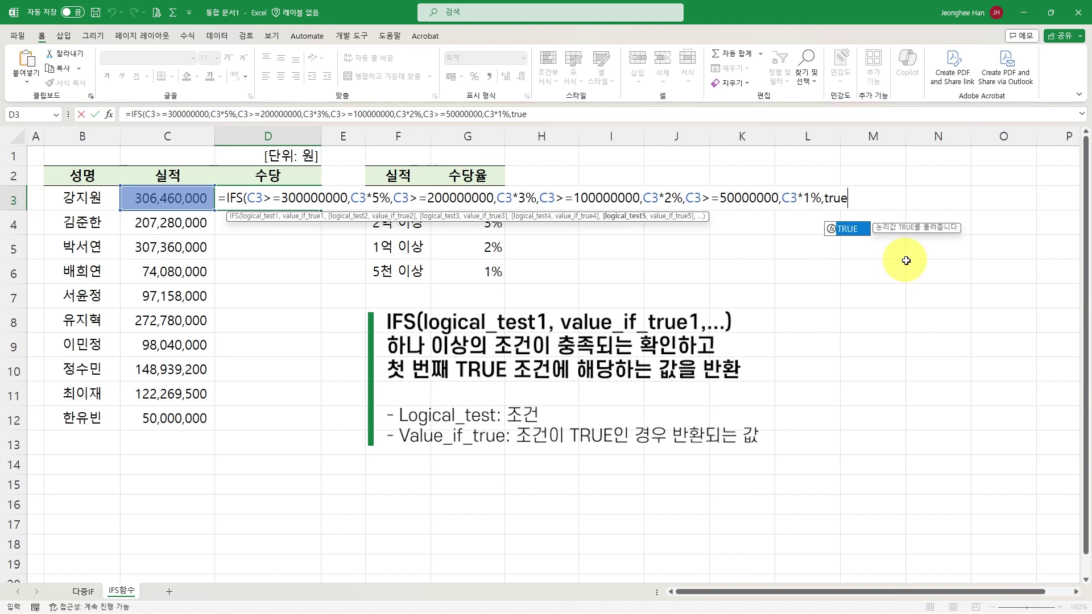
type(",")
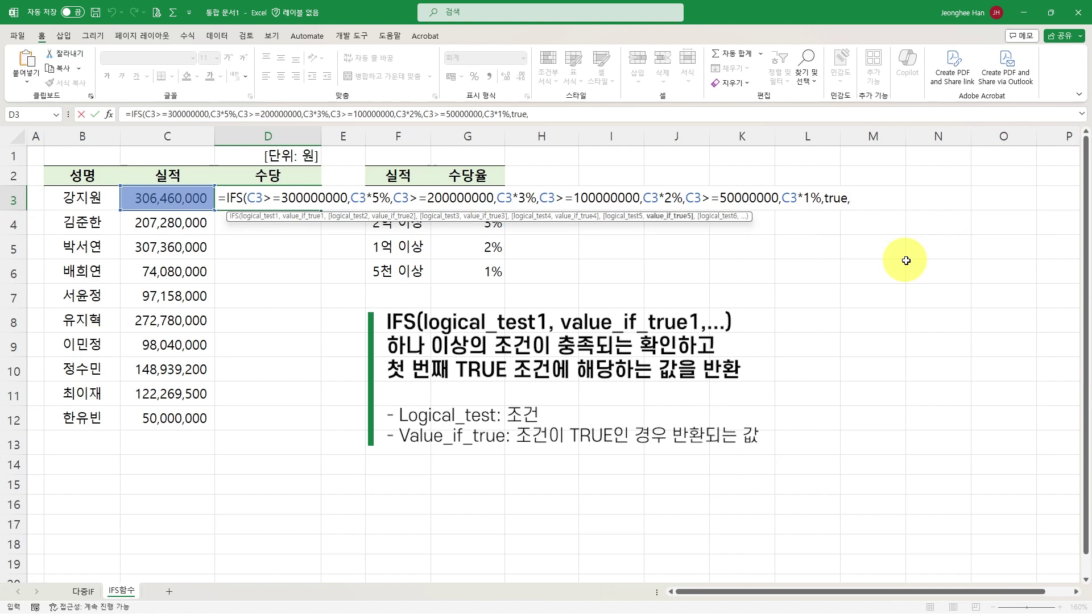
type("0)")
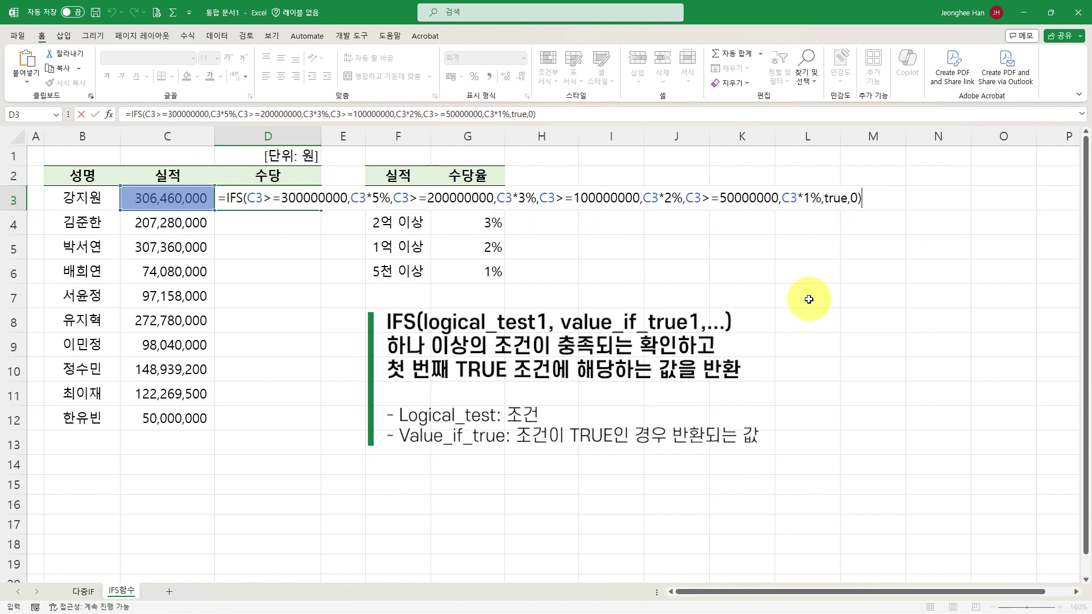
Step: Enter the IFS formula in D3 and fill it down the 수당 column through D12
key("Return")
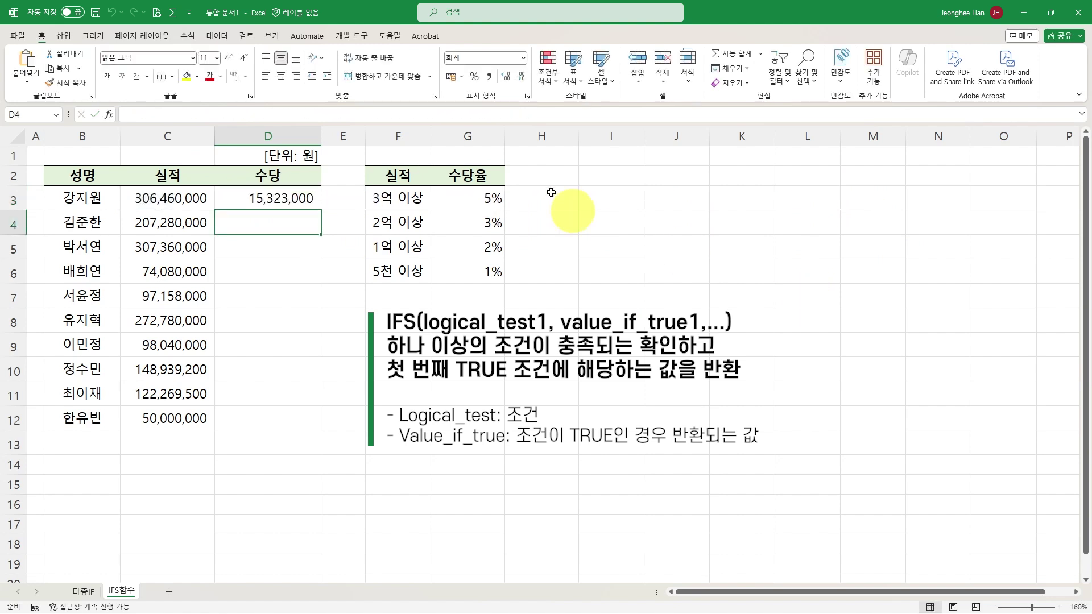
left_click(292, 204)
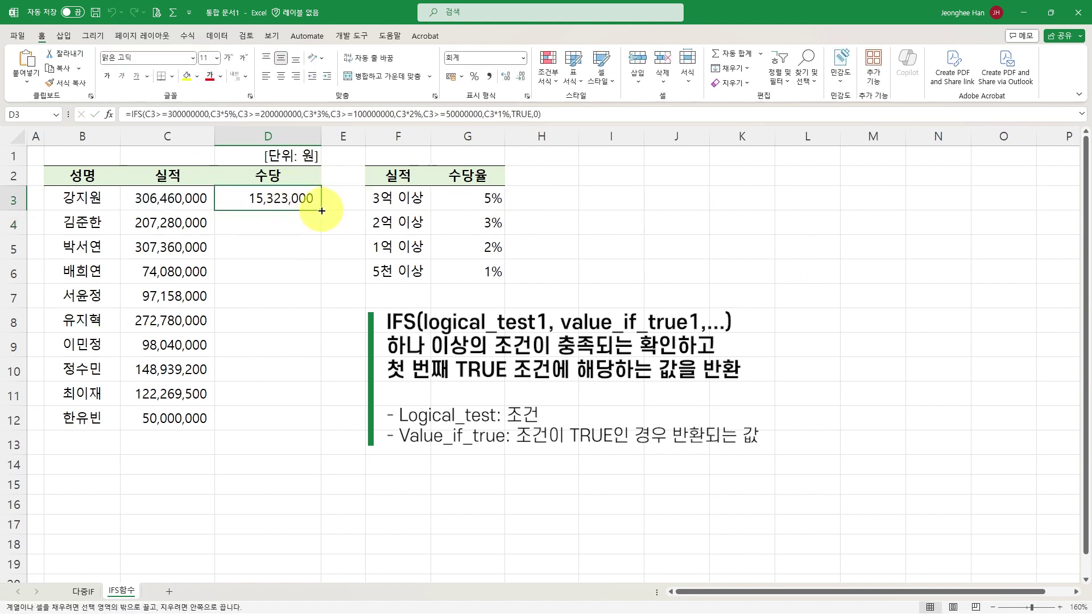
double_click(323, 210)
left_click(286, 196)
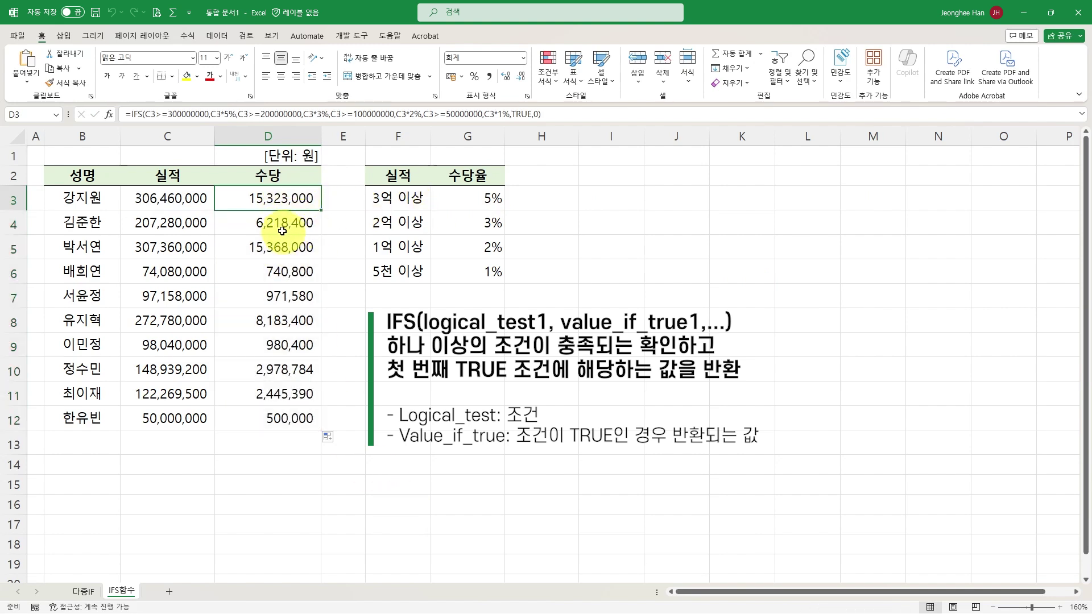
left_click(280, 225)
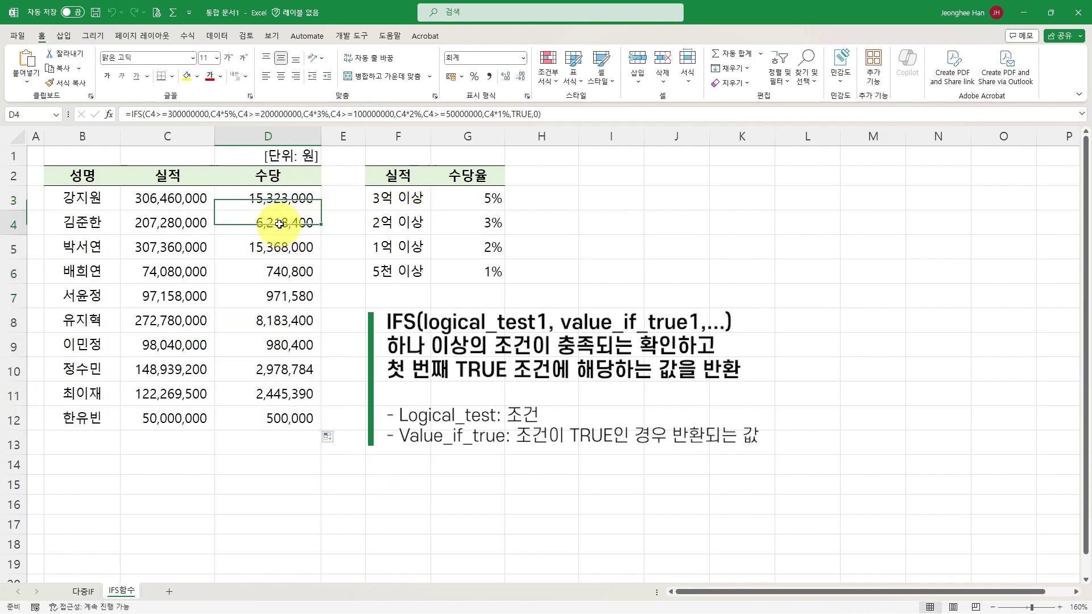
Step: Set the 실적 value in C12 to 45,000,000 and check the IFS formula's allowance in D12
left_click(172, 419)
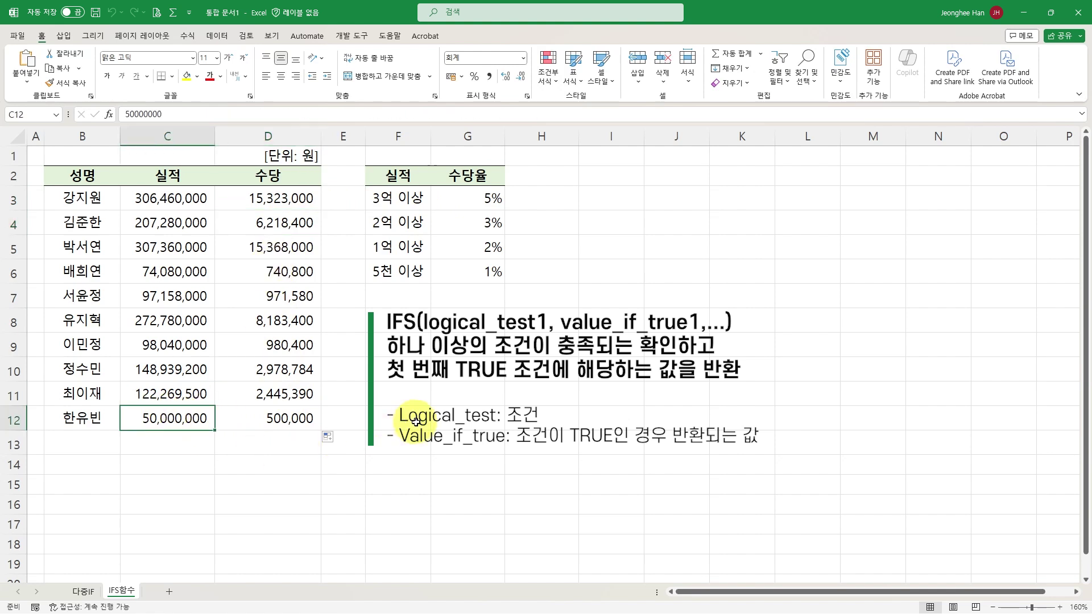
type("45,000,000")
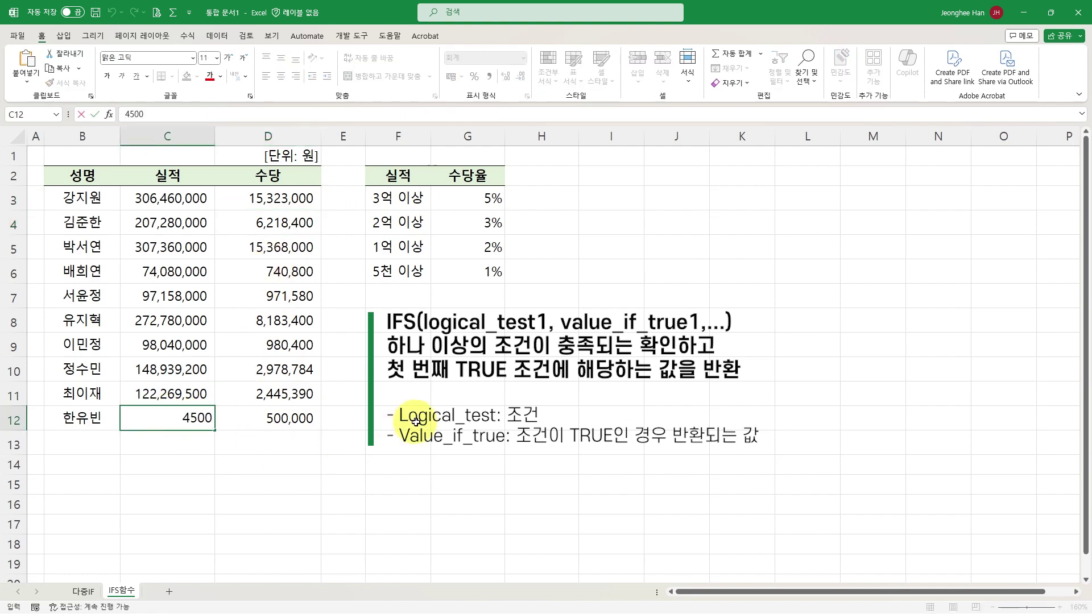
key("Return")
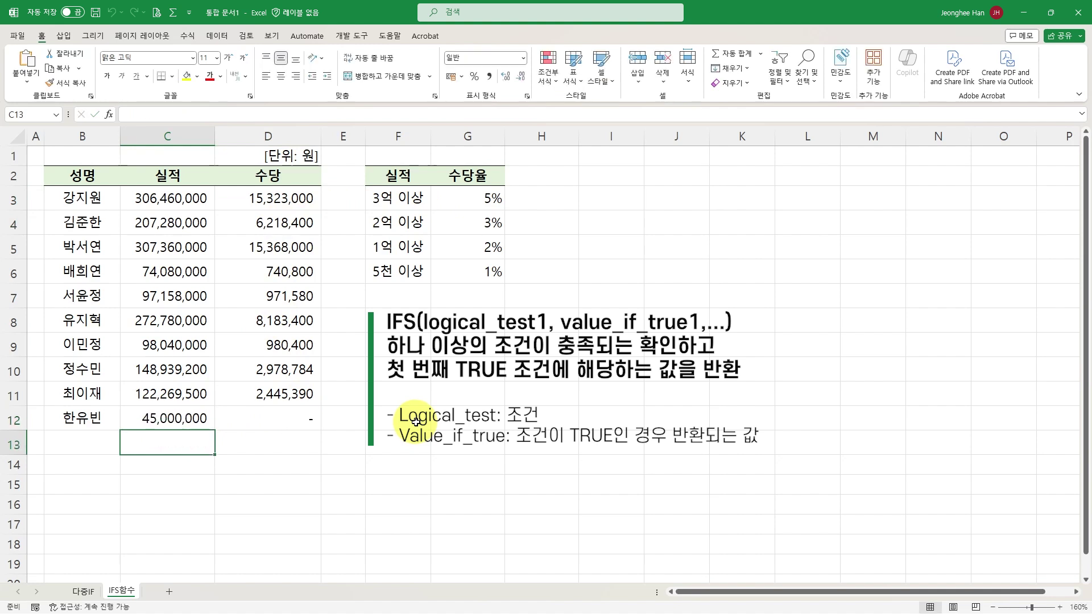
left_click(307, 424)
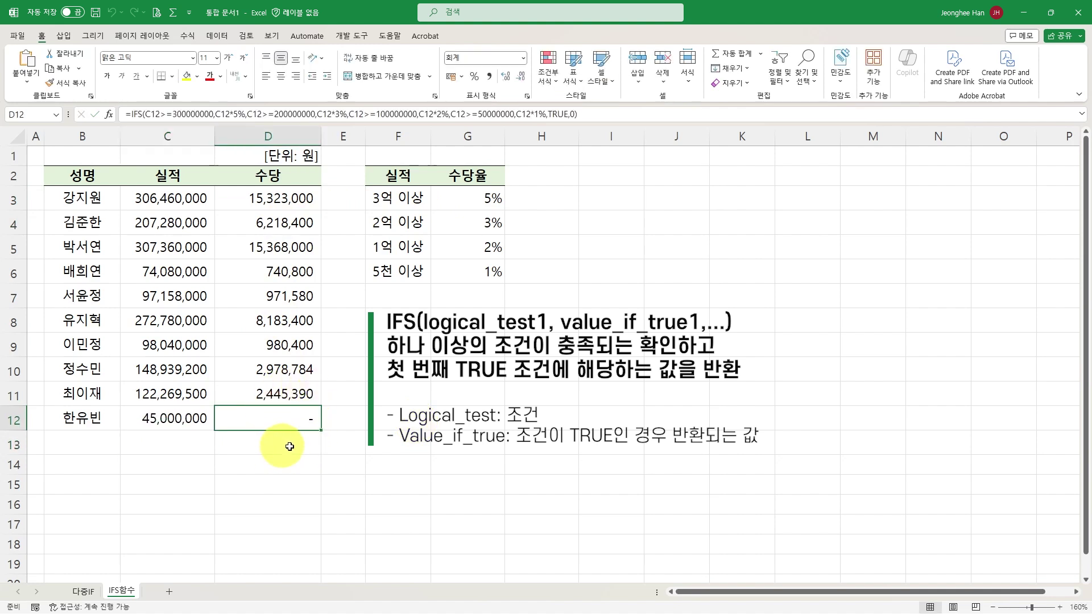